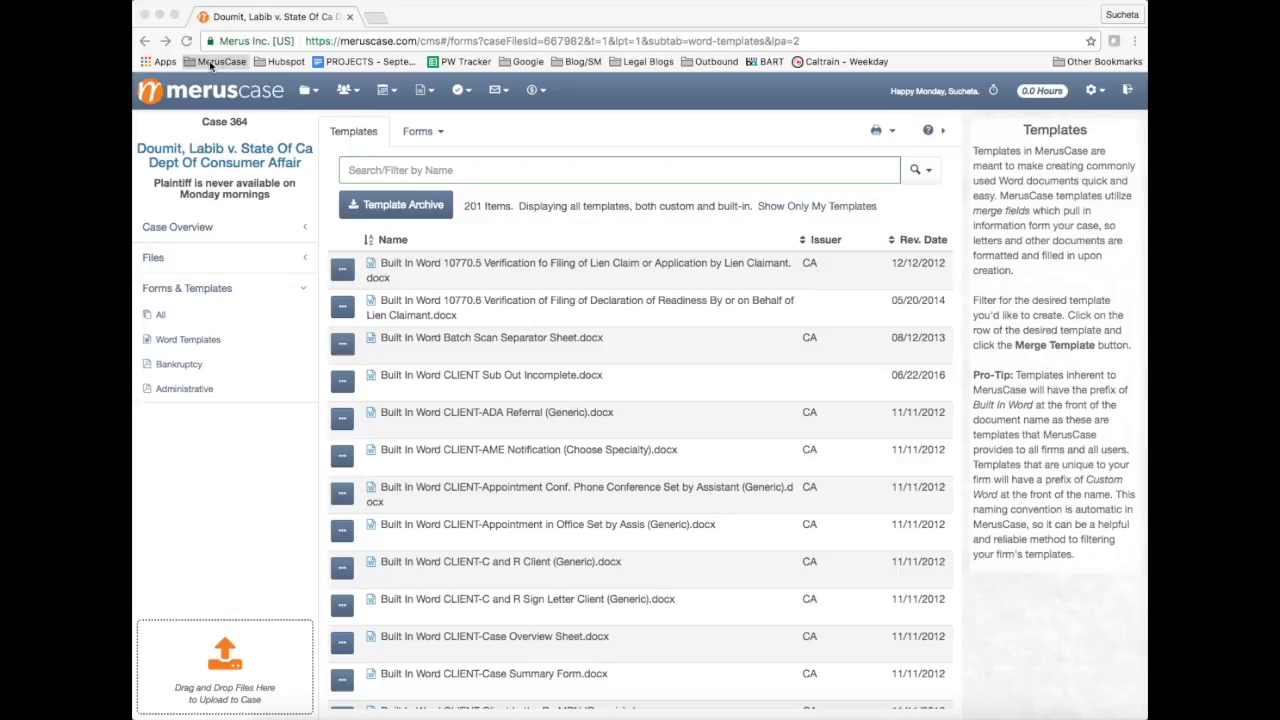
# Step: From the Docs bookmark, go to Creating Documents > Creating Custom Templates and download the General Template Creator
pyautogui.click(214, 62)
pyautogui.click(215, 152)
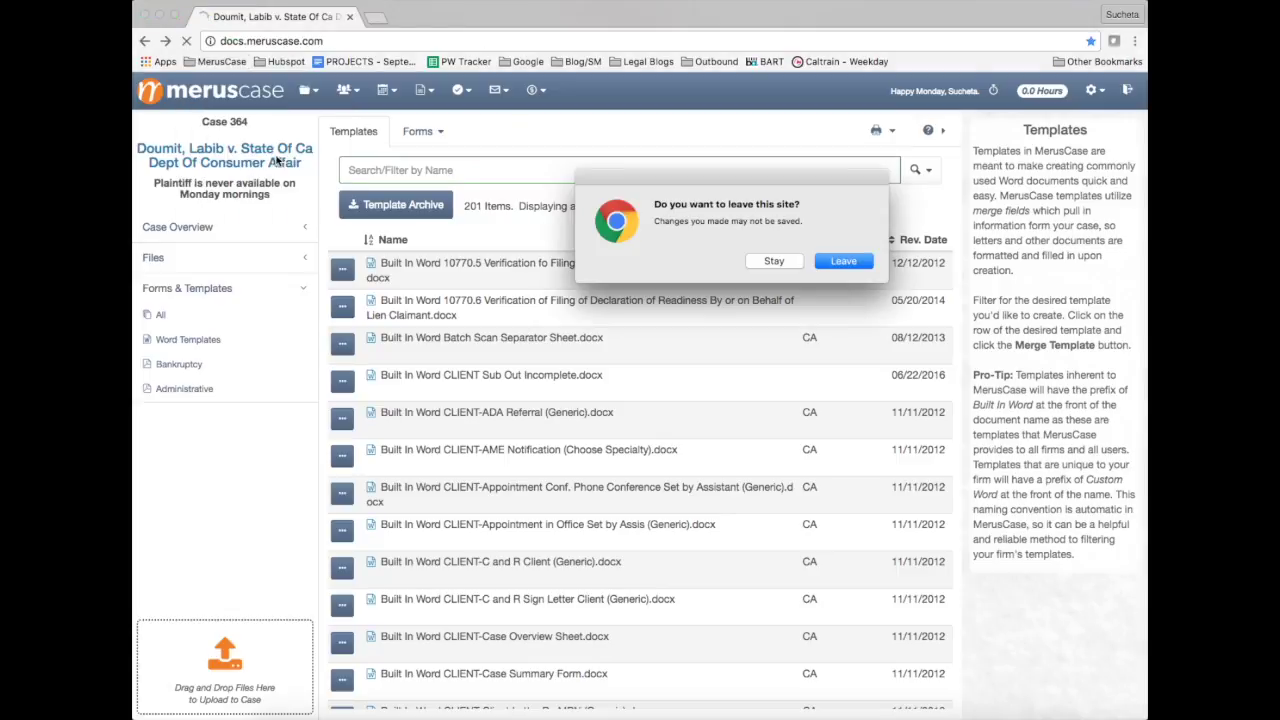
pyautogui.click(843, 261)
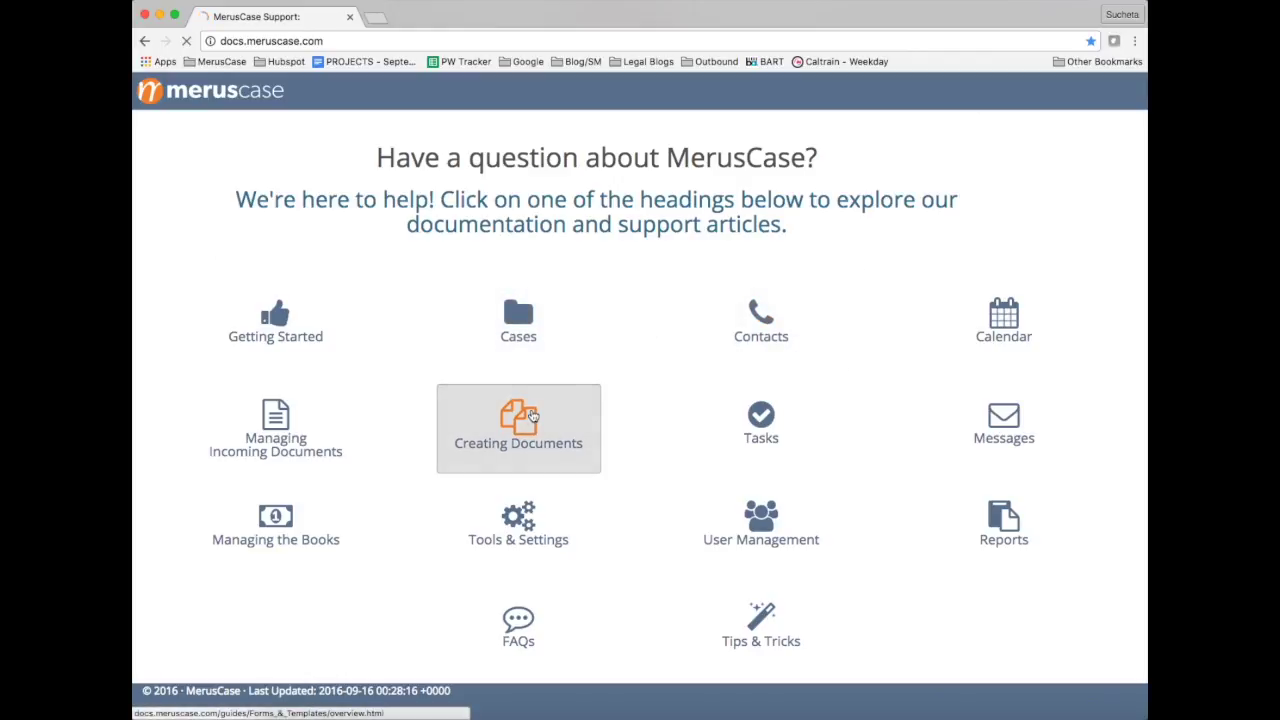
pyautogui.click(531, 411)
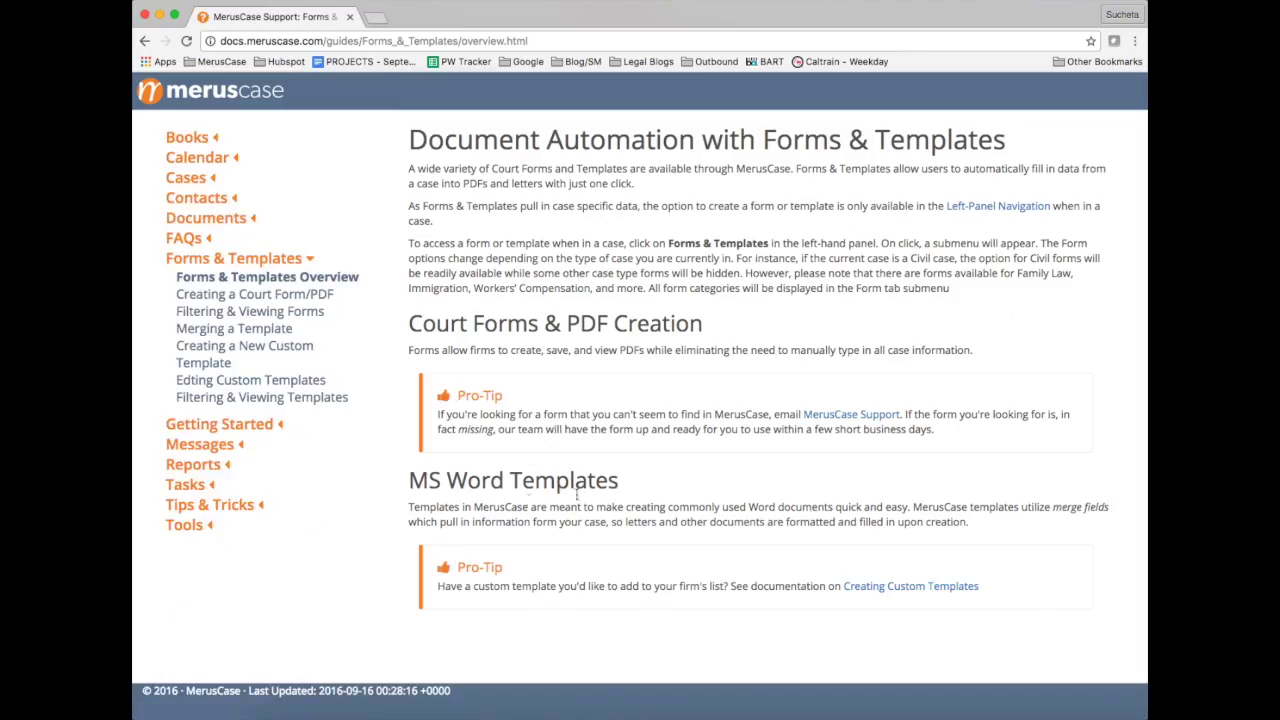
pyautogui.click(956, 588)
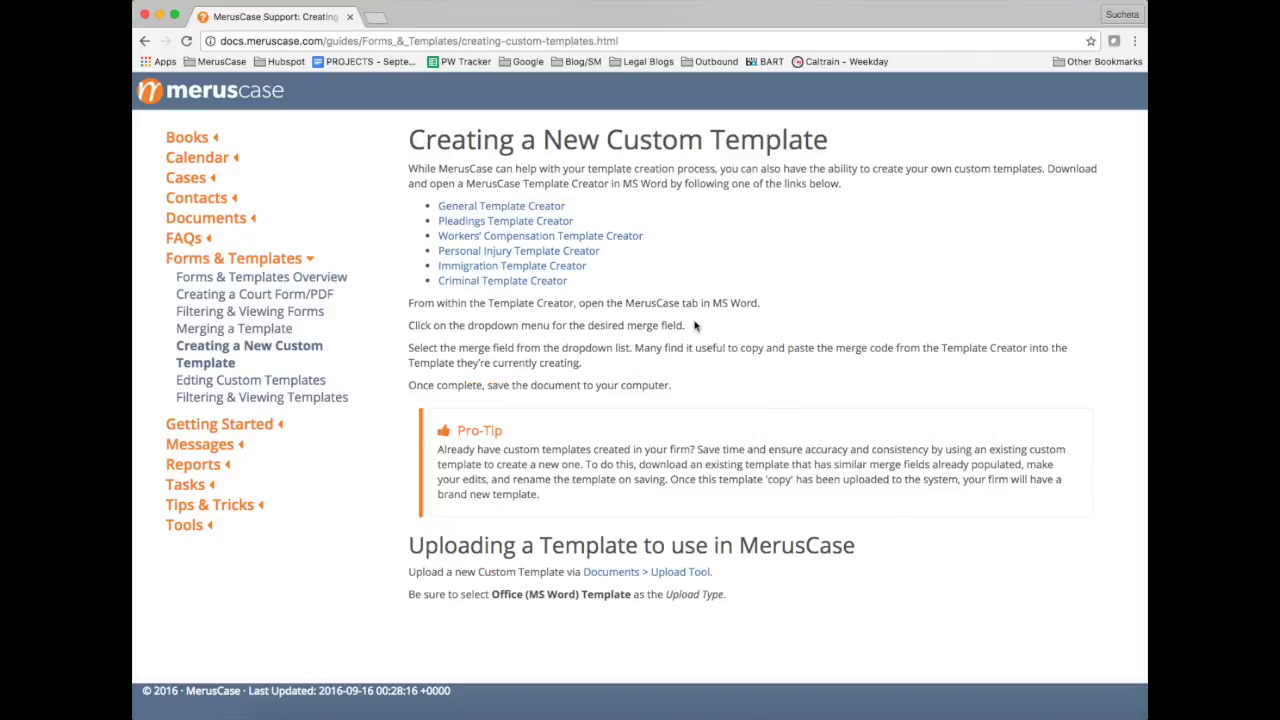
pyautogui.click(556, 207)
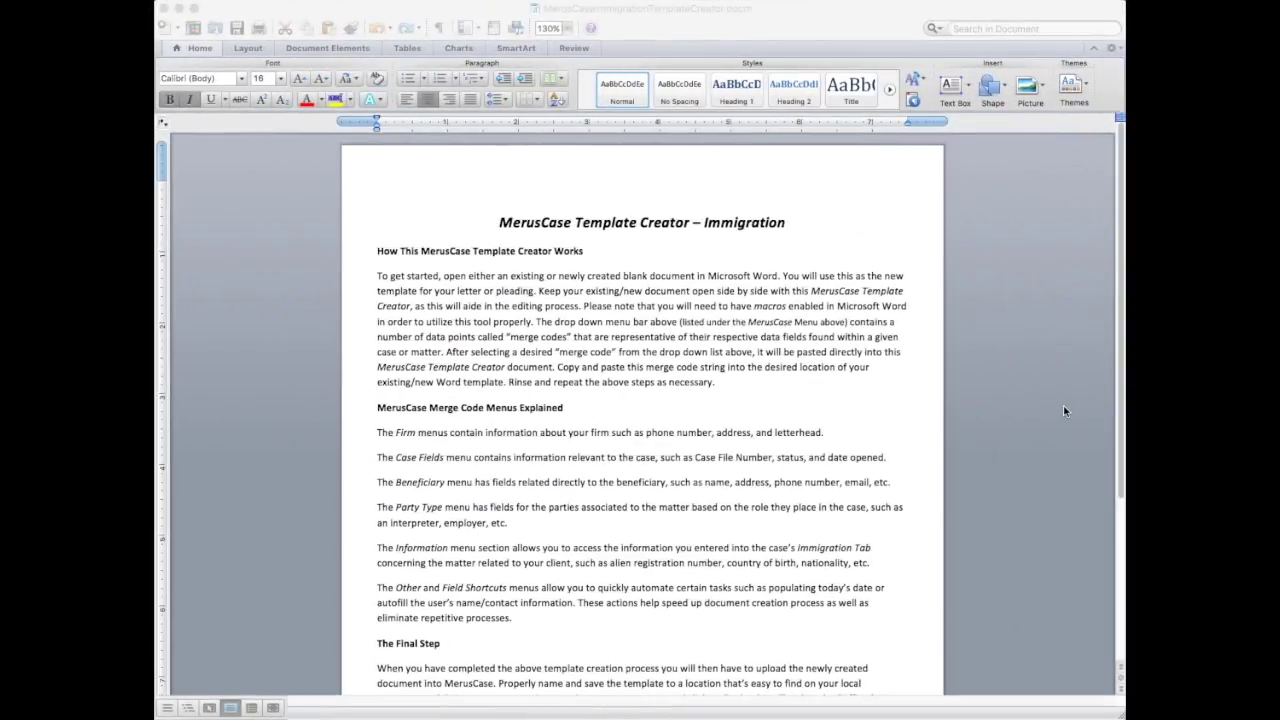
# Step: Scroll through the MerusCasePITemplateCreator's explanation of the merge code menus
pyautogui.scroll(-3, 1063, 410)
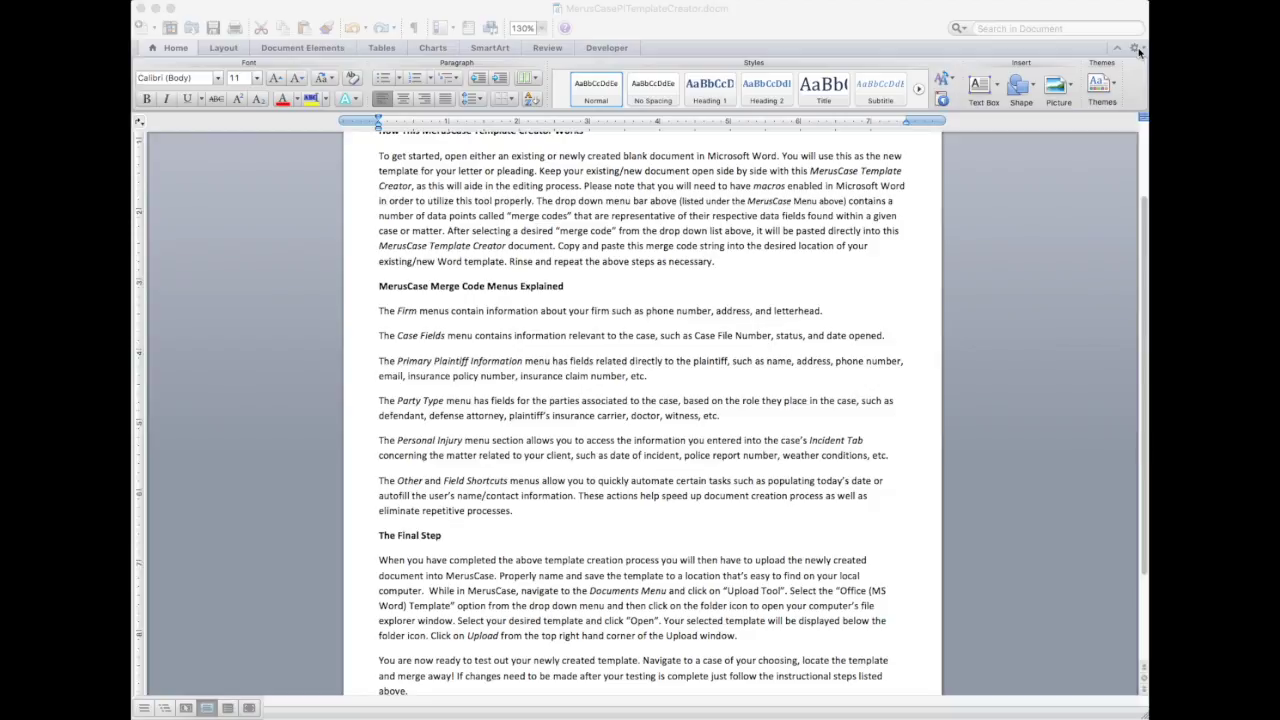
# Step: Focus the General Template Creator window and show its developer tools
pyautogui.click(614, 55)
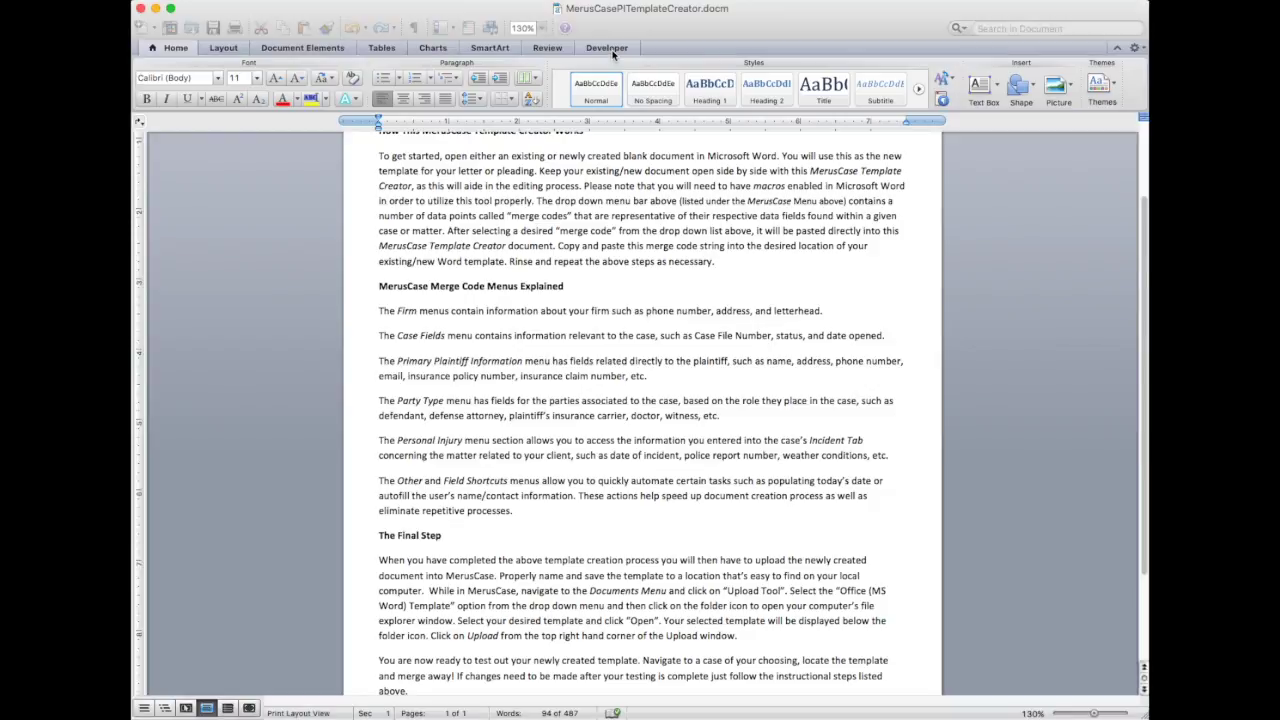
pyautogui.click(609, 50)
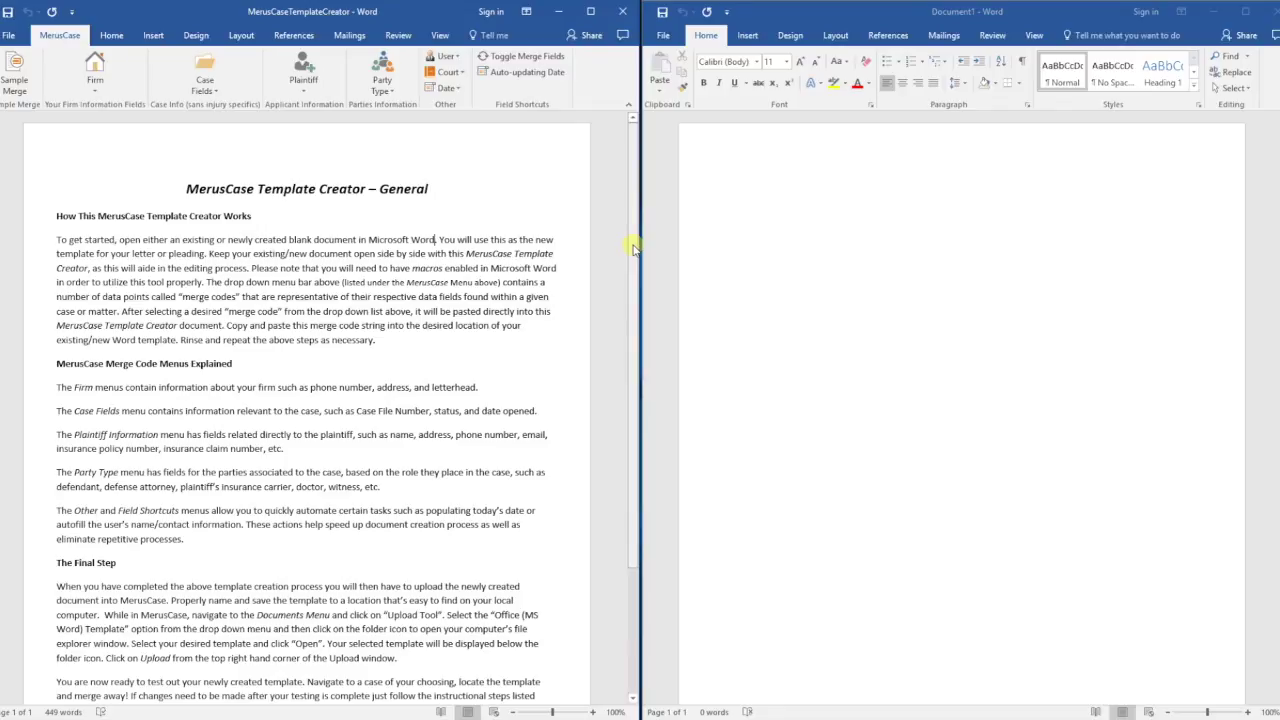
# Step: Insert the Firm Name, Firm Address Block and Case Caption merge codes into the template creator
pyautogui.moveTo(629, 252); pyautogui.dragTo(620, 420)
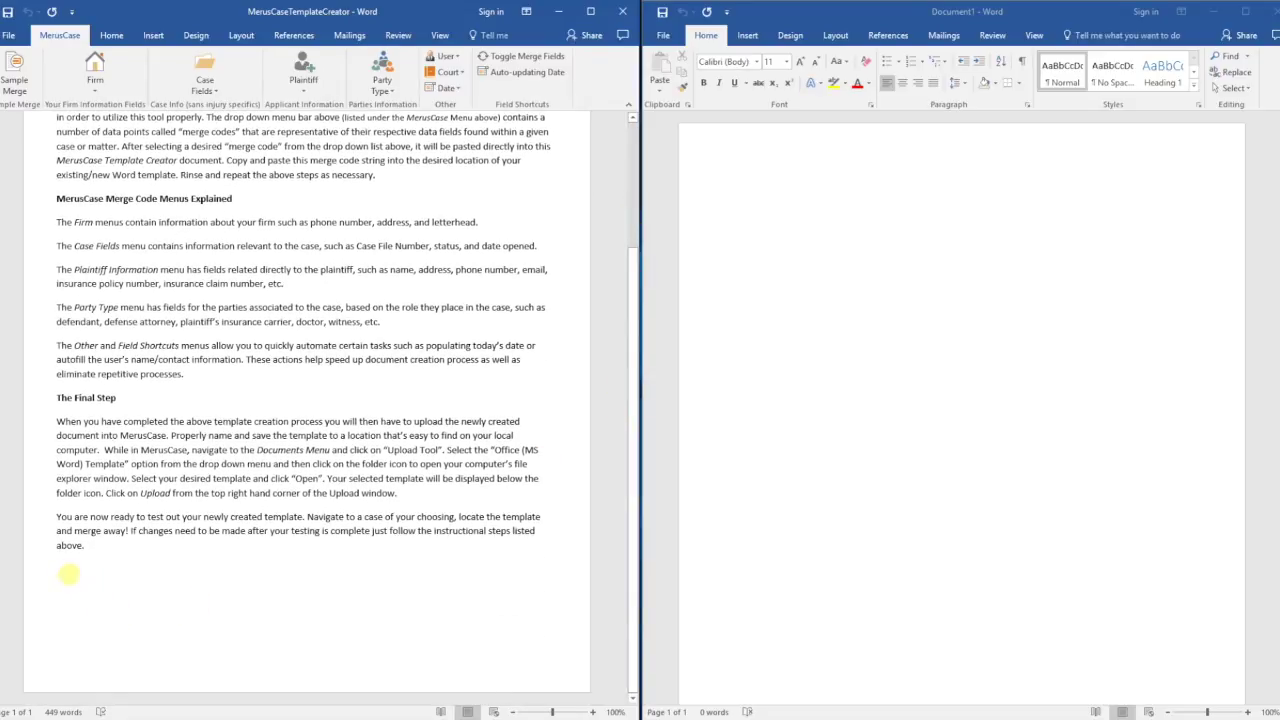
pyautogui.click(58, 566)
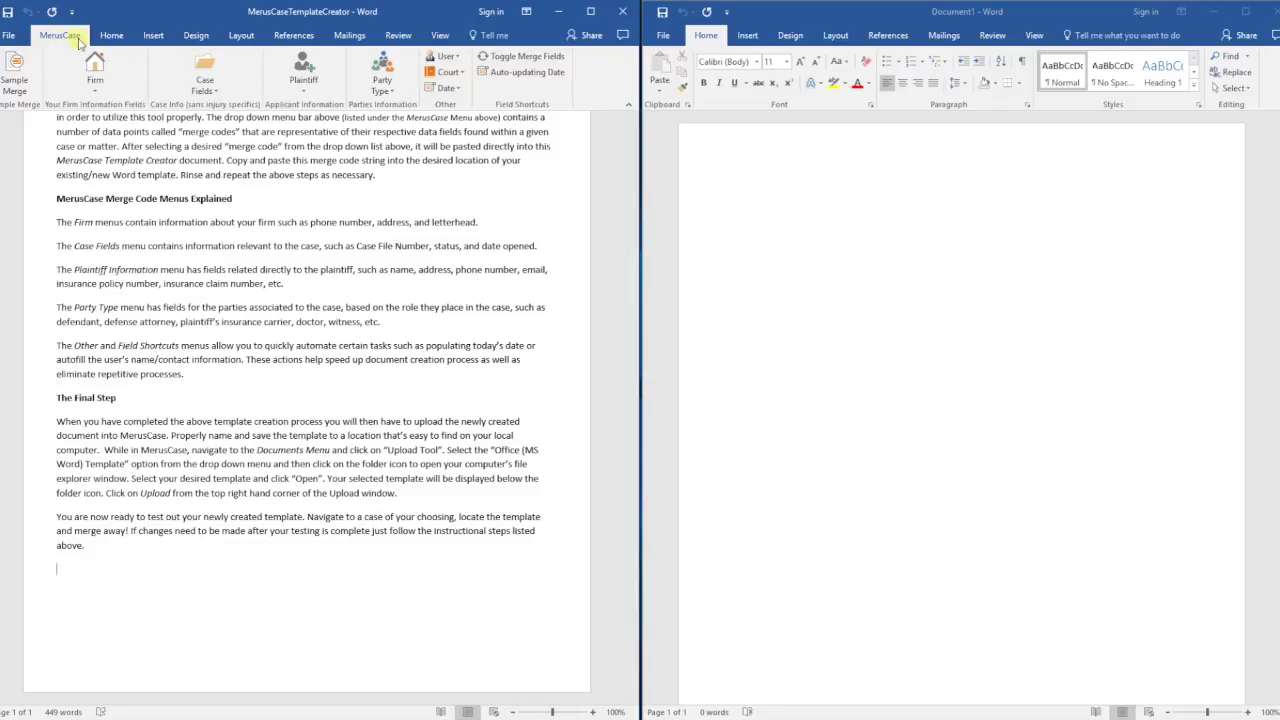
pyautogui.click(95, 72)
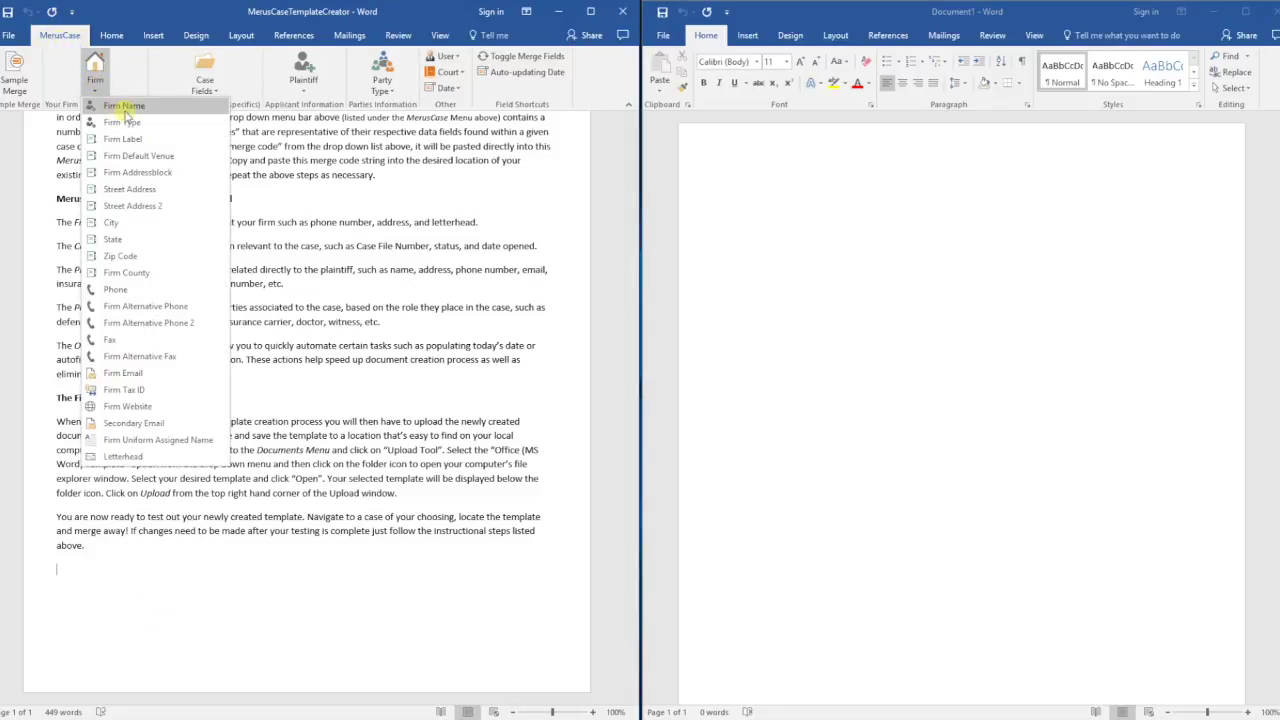
pyautogui.click(124, 106)
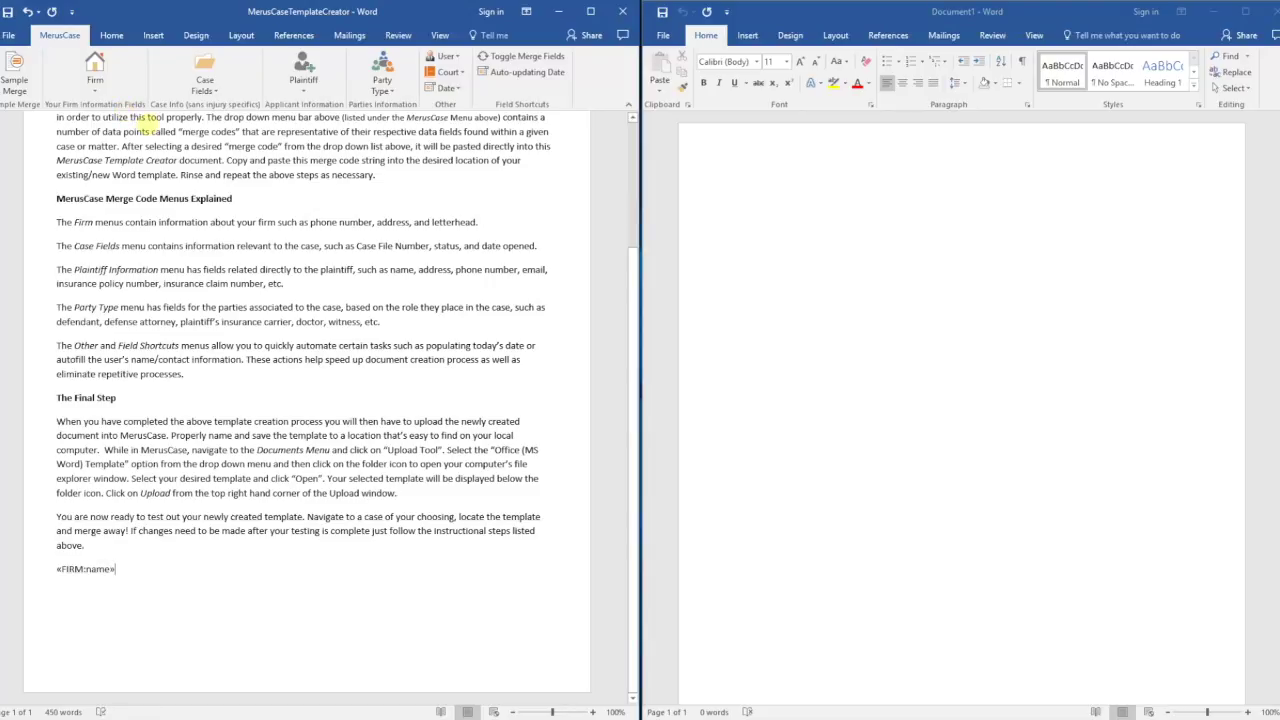
pyautogui.press('Return')
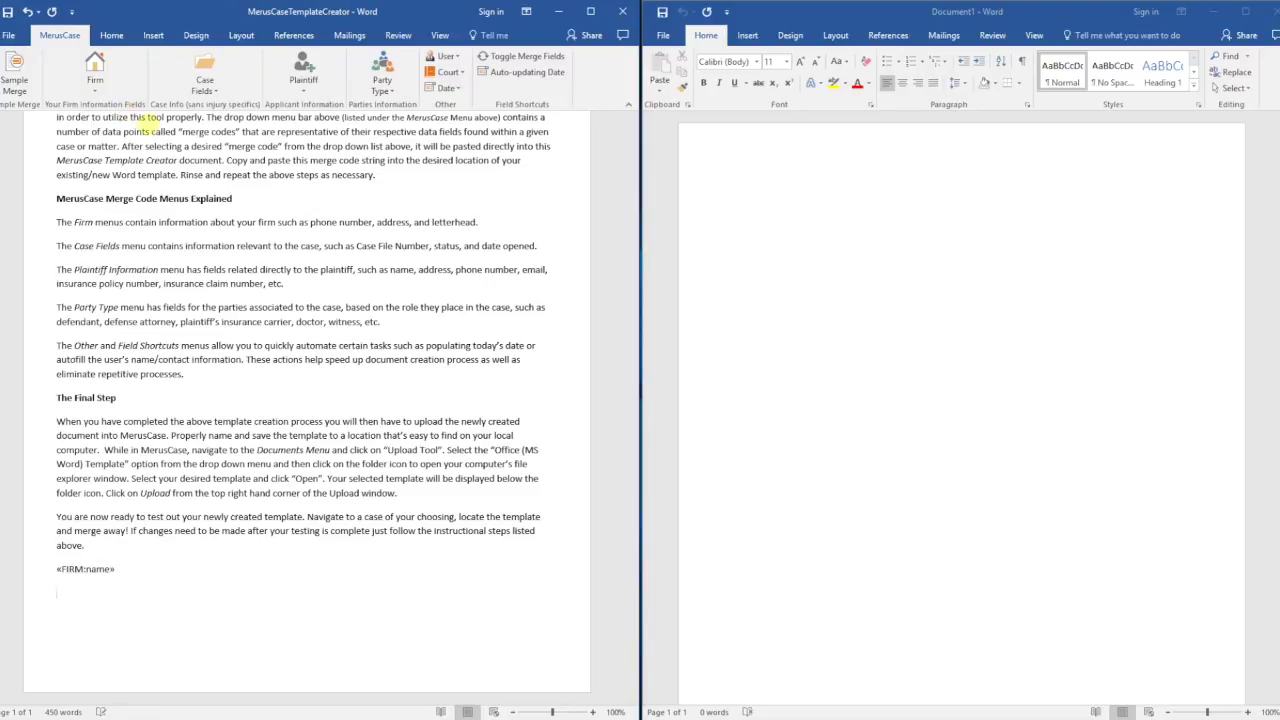
pyautogui.click(95, 72)
pyautogui.click(146, 176)
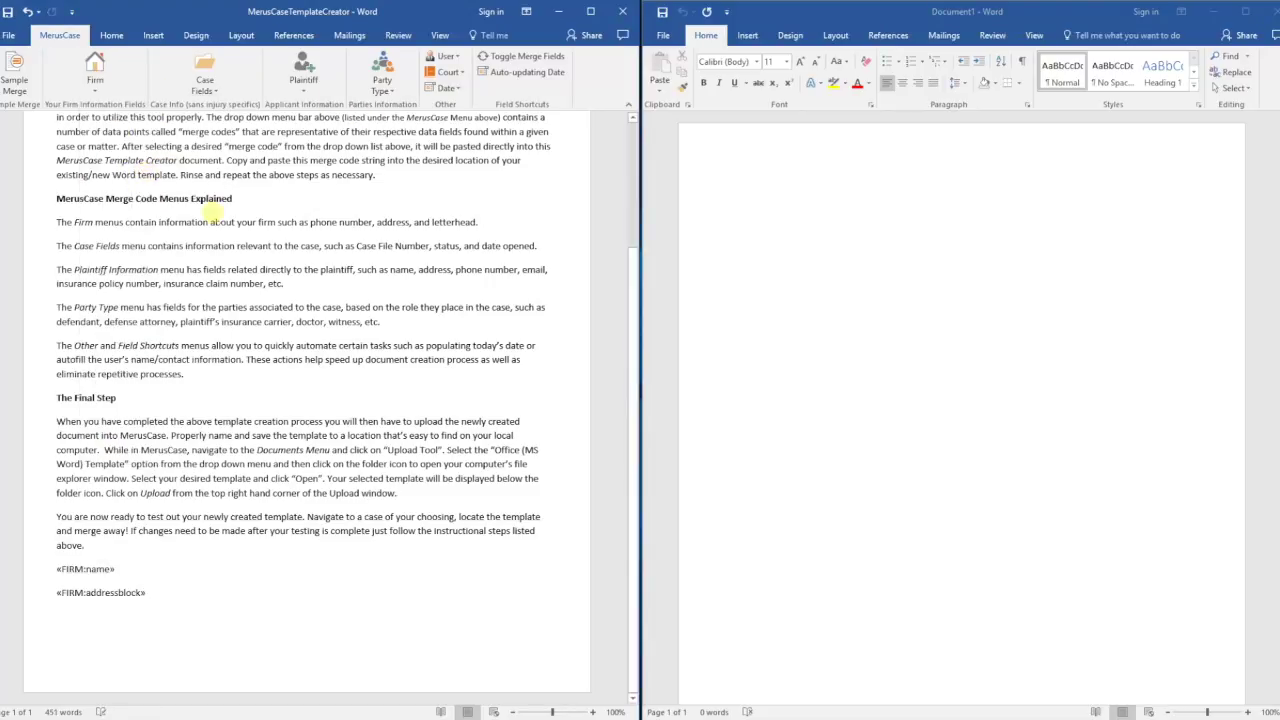
pyautogui.press('Return')
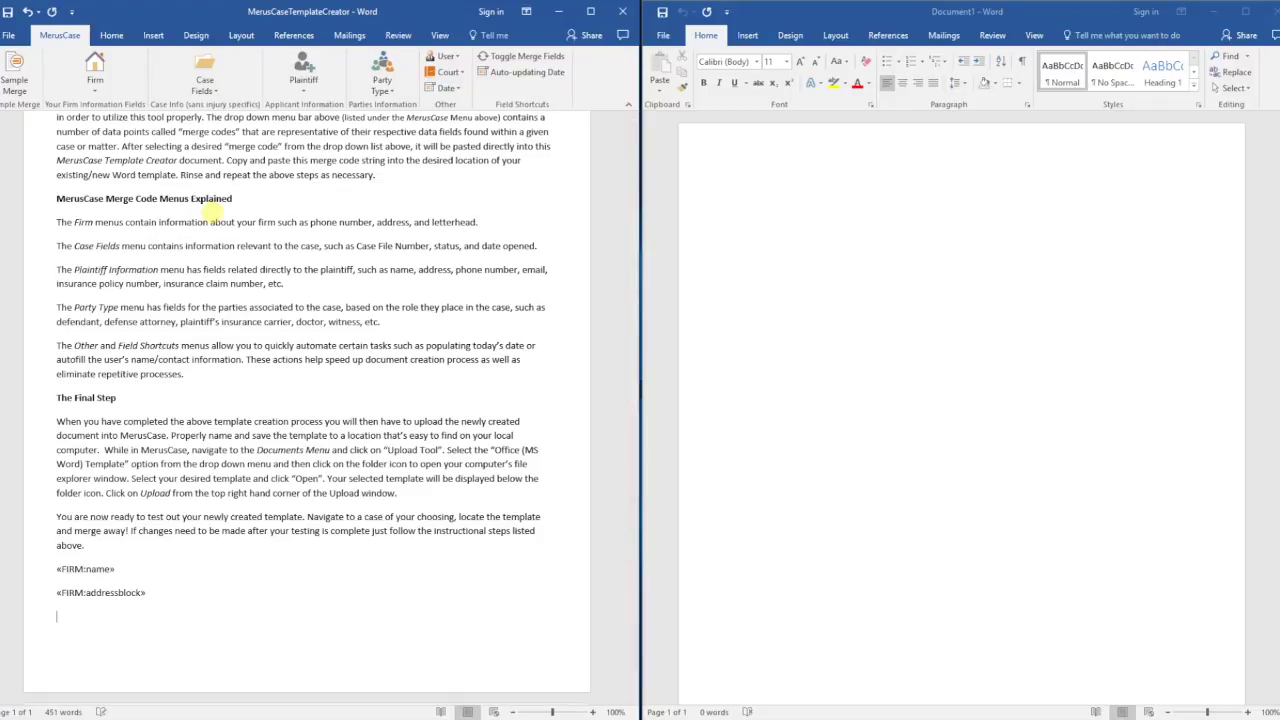
pyautogui.click(210, 76)
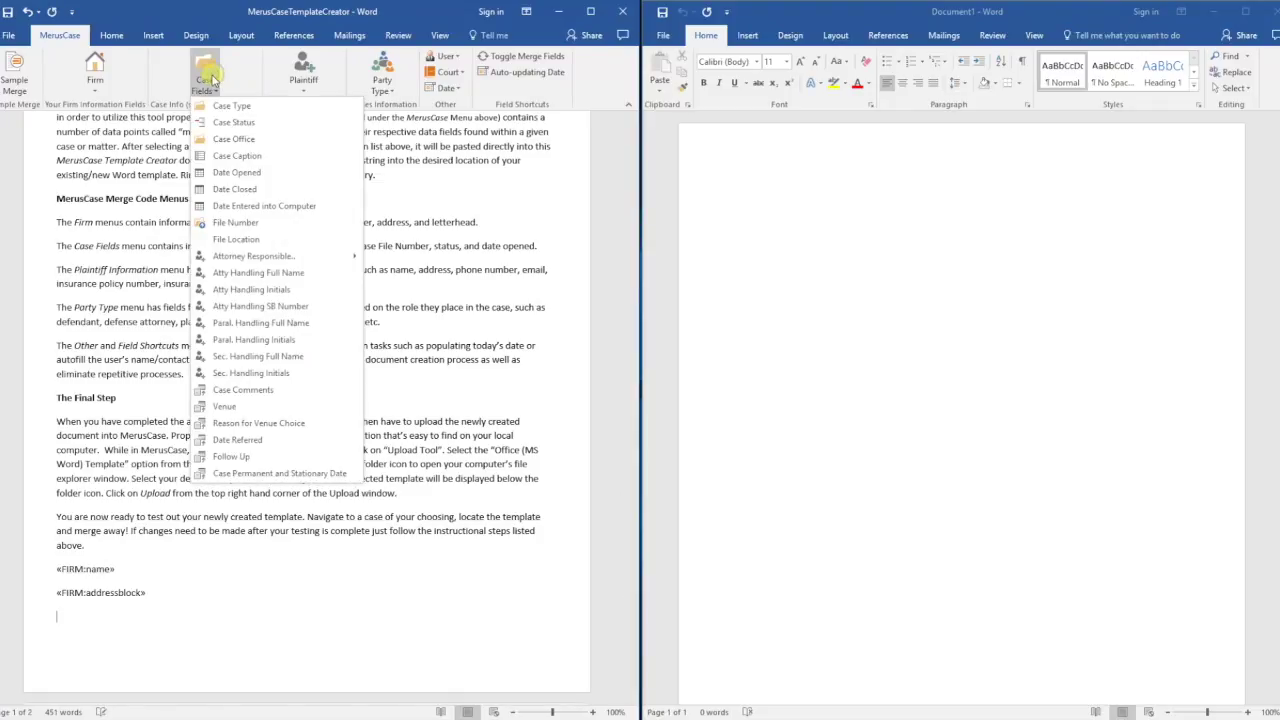
pyautogui.click(310, 158)
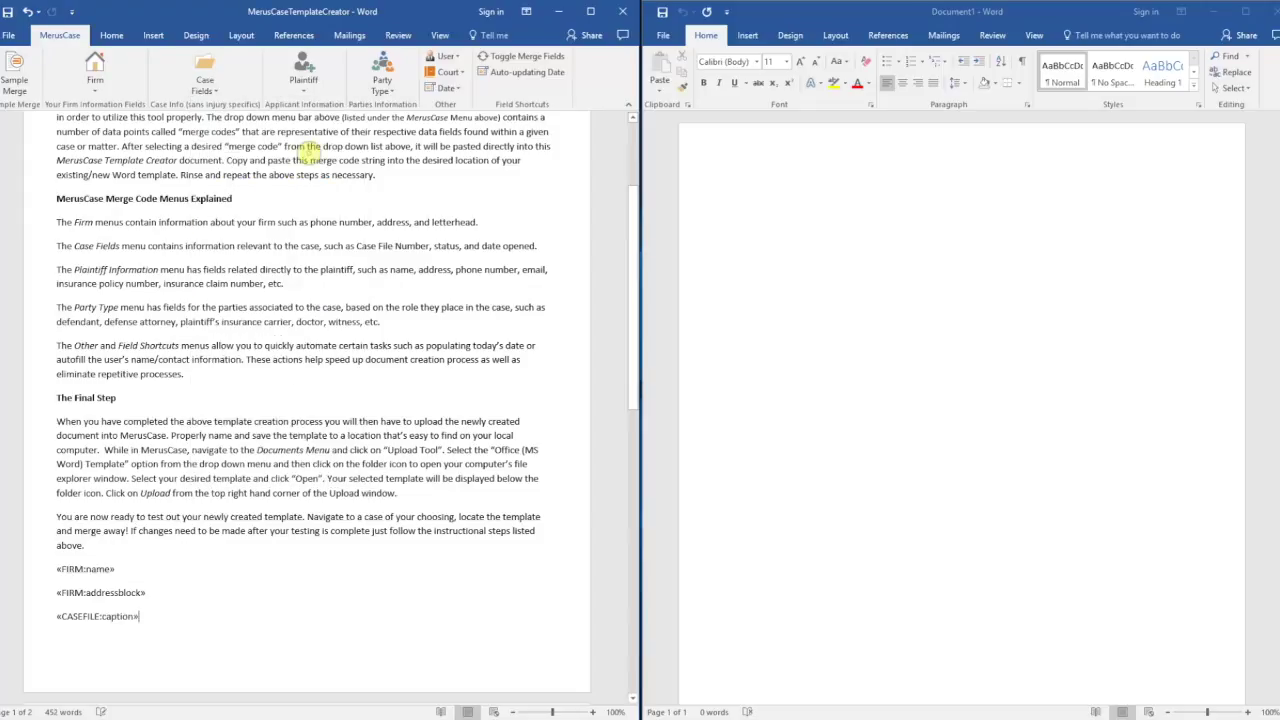
# Step: Cut the case caption, firm name and address block codes and paste them into Document1
pyautogui.moveTo(145, 618); pyautogui.dragTo(50, 618)
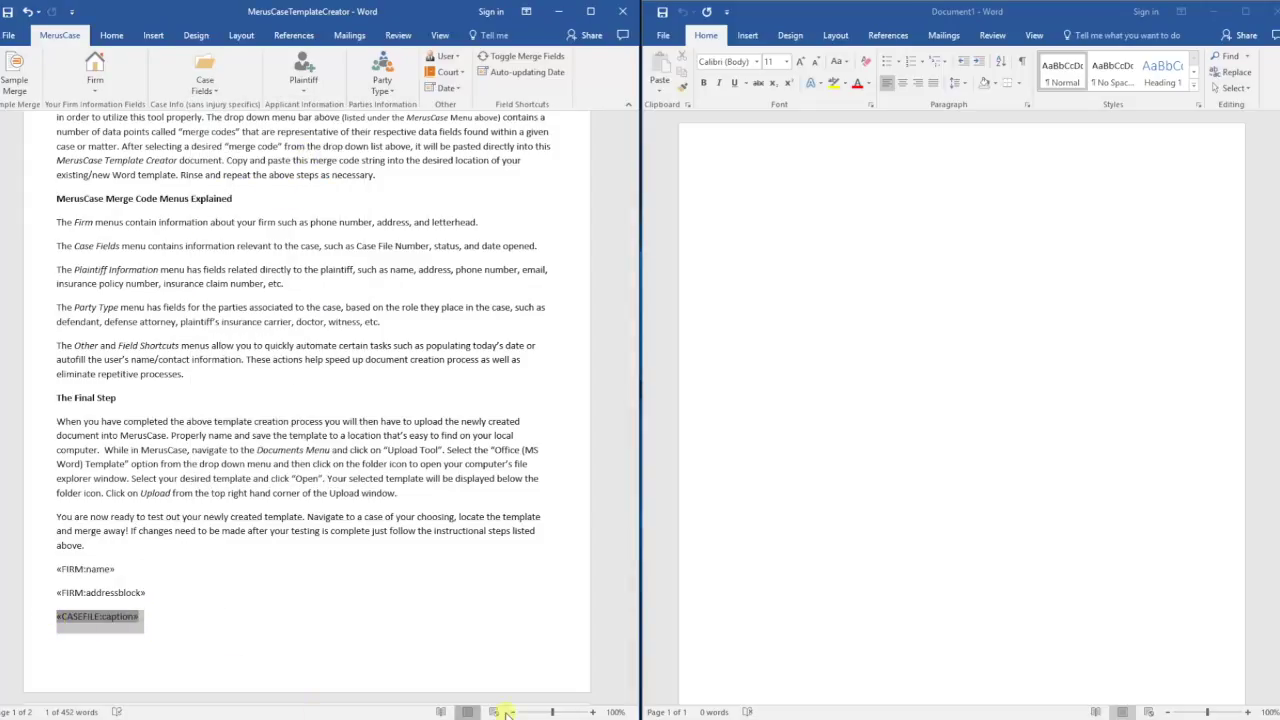
pyautogui.hotkey('ctrl', 'x')
pyautogui.click(834, 203)
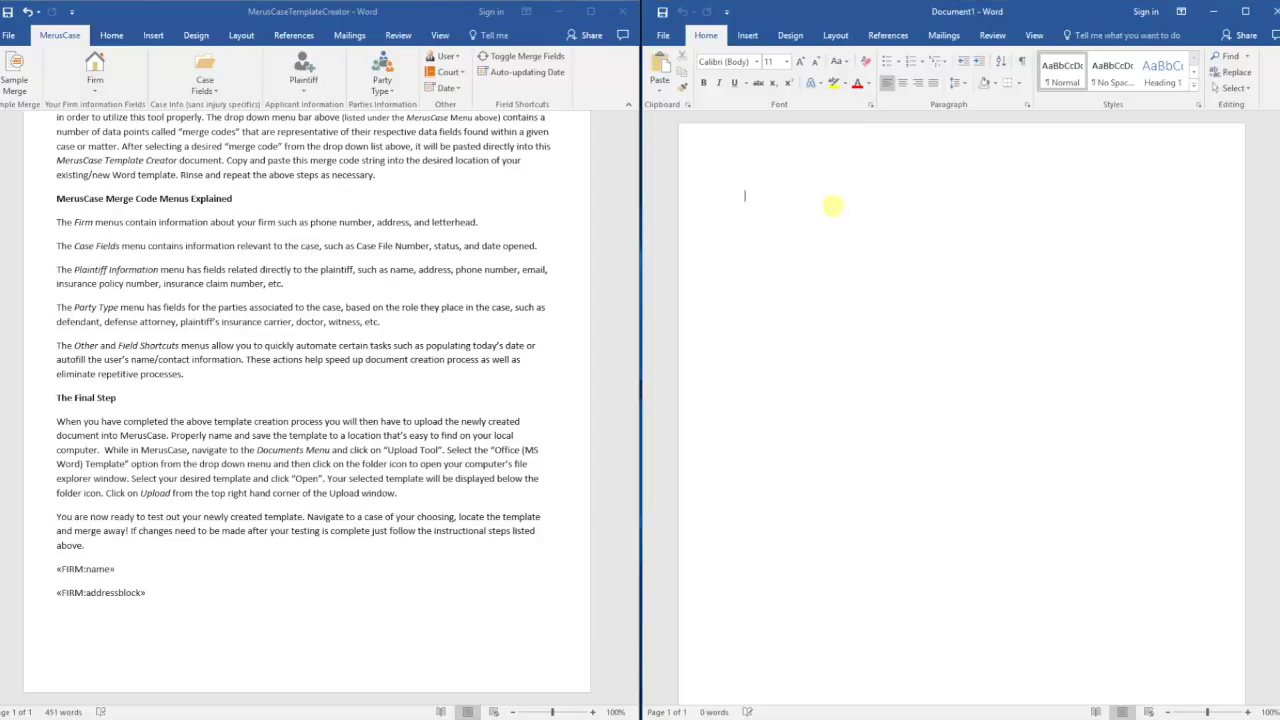
pyautogui.hotkey('ctrl', 'v')
pyautogui.moveTo(118, 569); pyautogui.dragTo(57, 569)
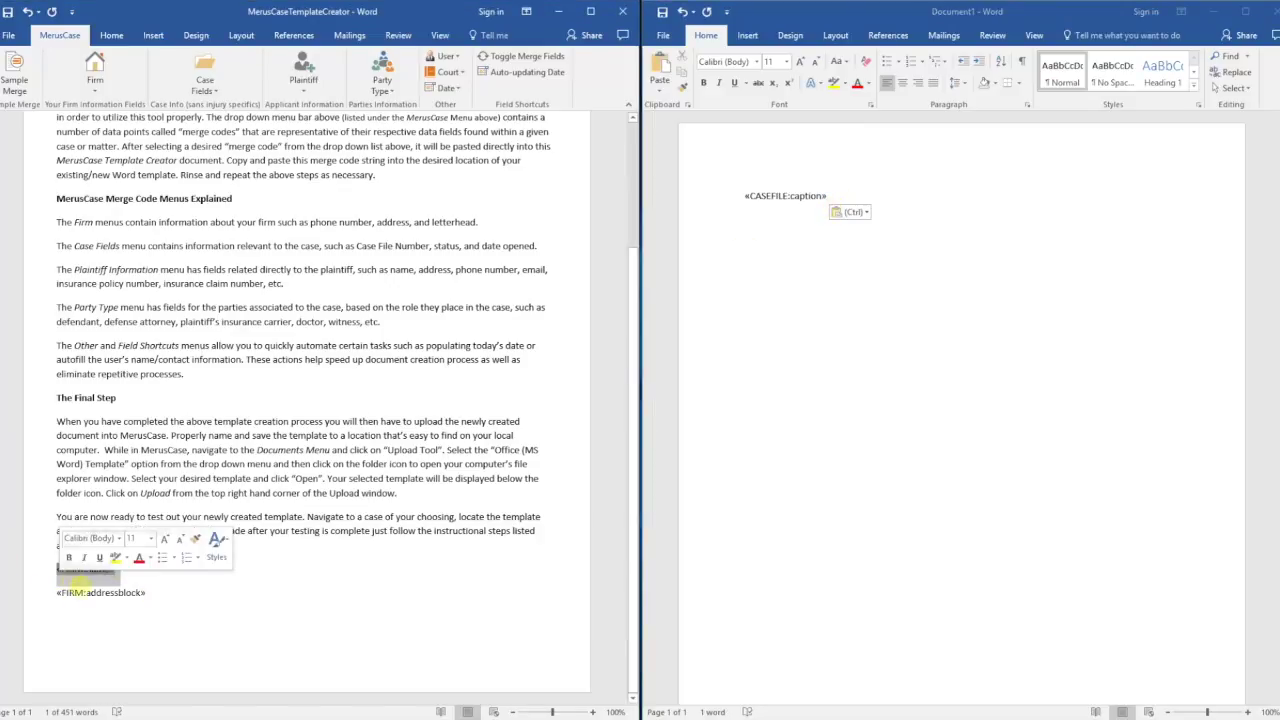
pyautogui.hotkey('ctrl', 'x')
pyautogui.click(728, 200)
pyautogui.press('Return')
pyautogui.press('Return')
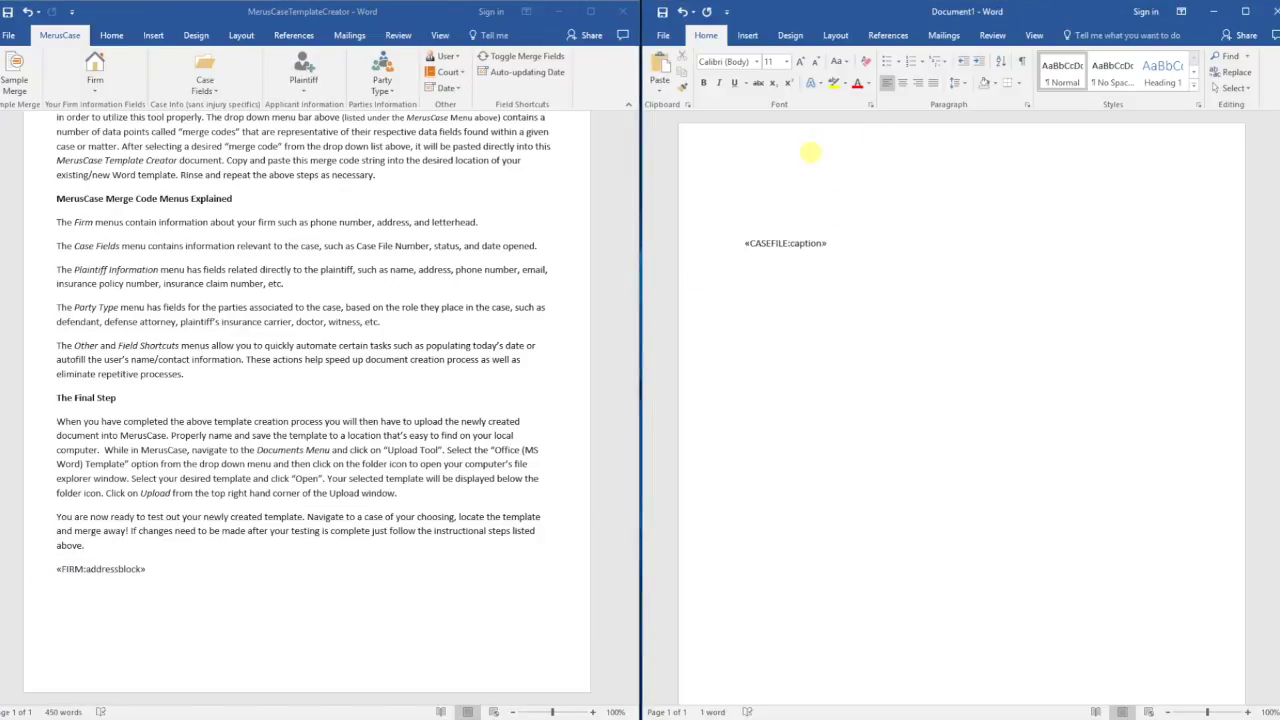
pyautogui.hotkey('ctrl', 'v')
pyautogui.moveTo(146, 569); pyautogui.dragTo(57, 569)
pyautogui.hotkey('ctrl', 'x')
pyautogui.click(746, 218)
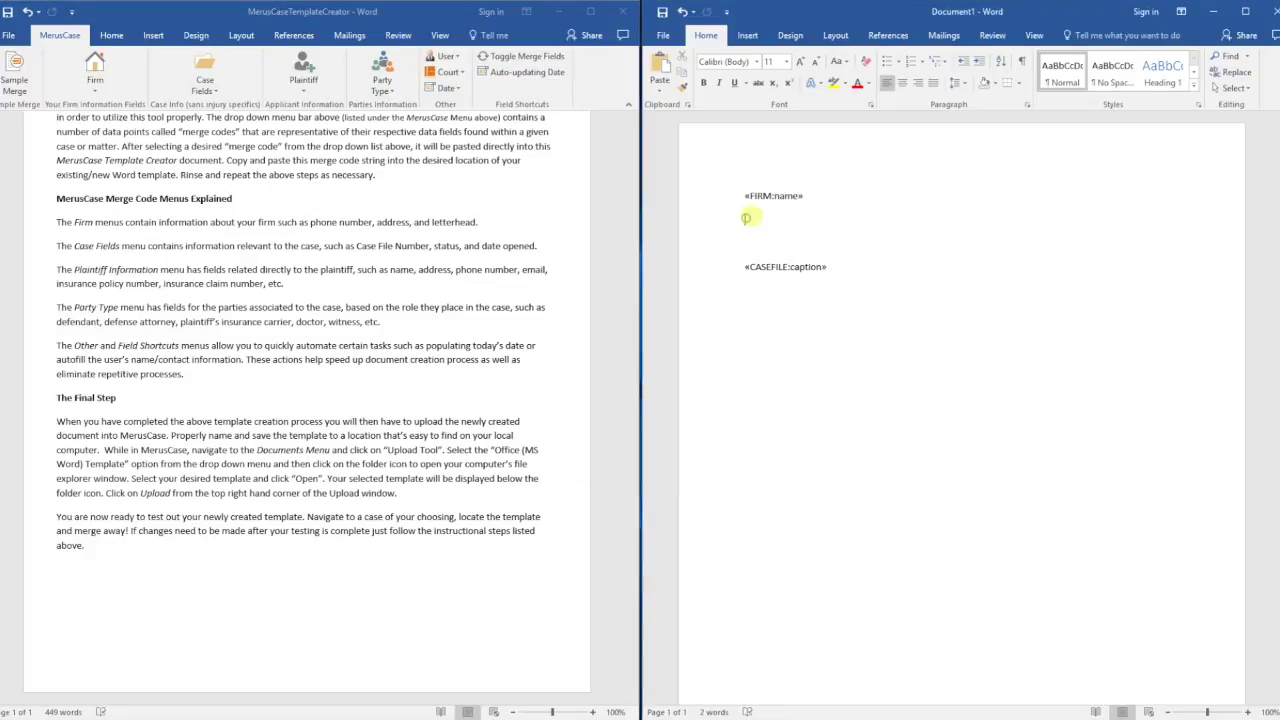
pyautogui.hotkey('ctrl', 'v')
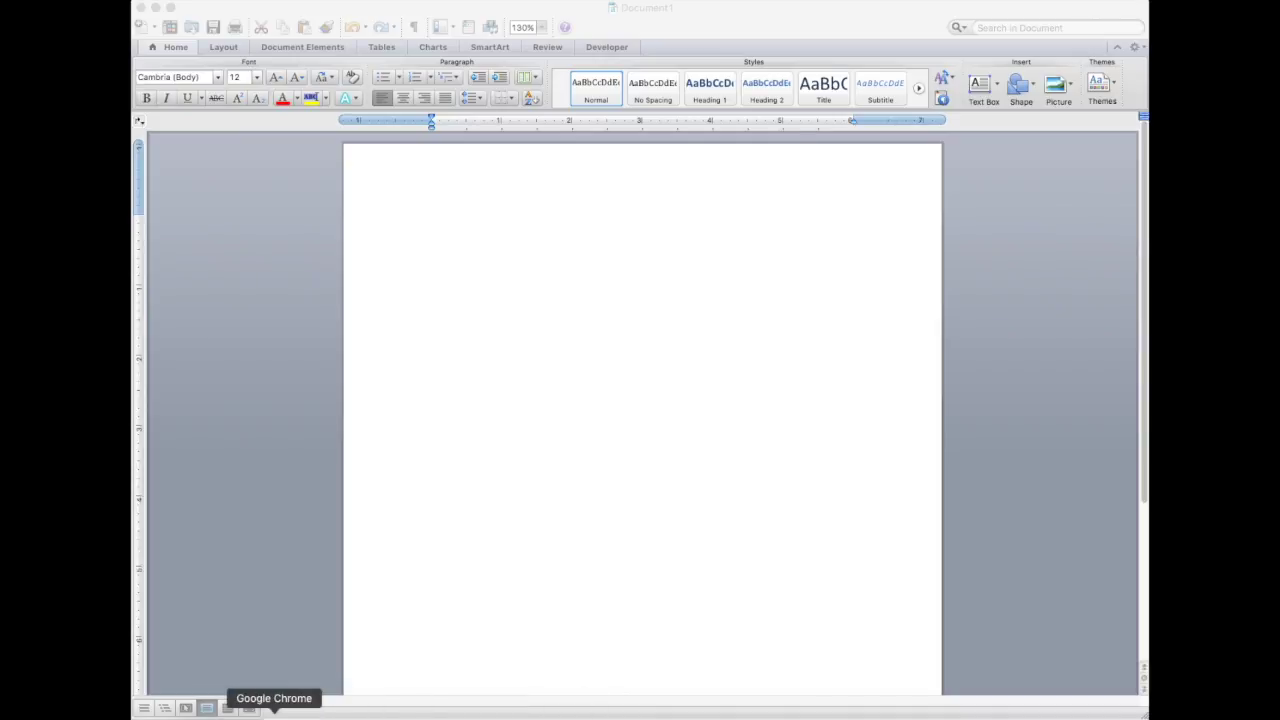
# Step: Switch to the MerusCase dashboard in Google Chrome
pyautogui.click(274, 714)
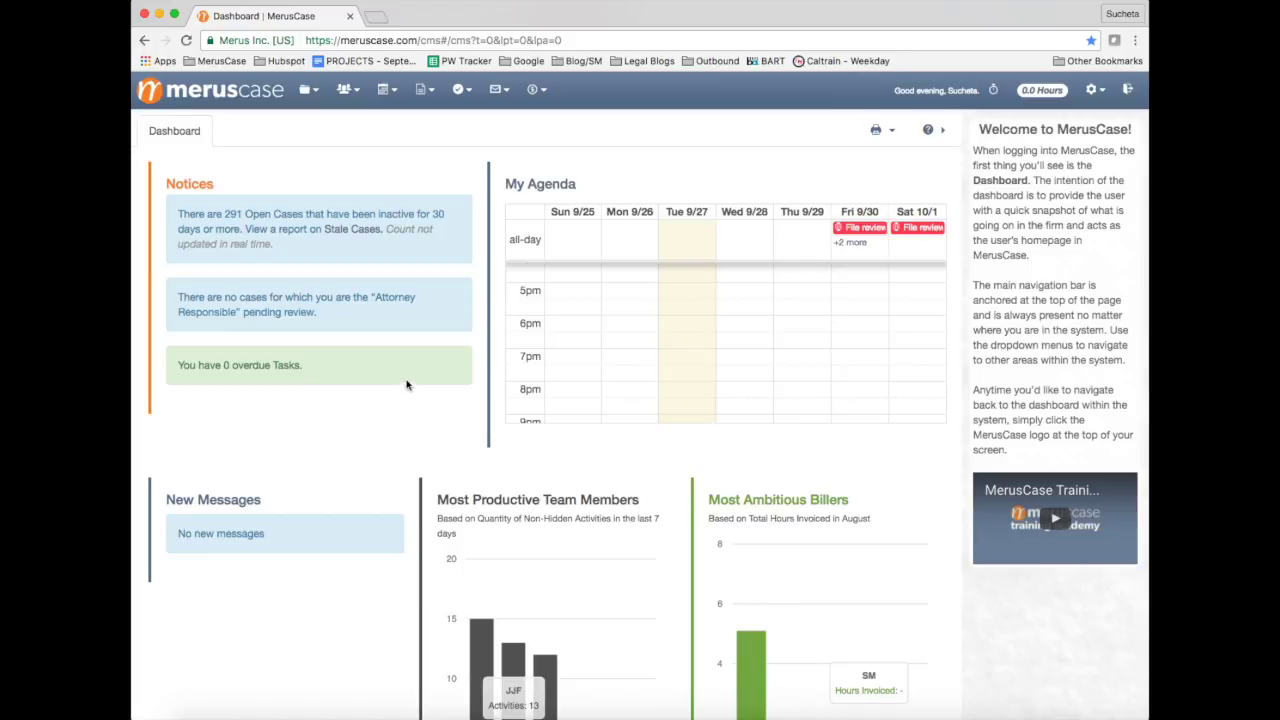
# Step: In the first recent case's Word templates, filter by 'merge field' and preview the Merge Field Reference Guide
pyautogui.click(308, 89)
pyautogui.click(560, 137)
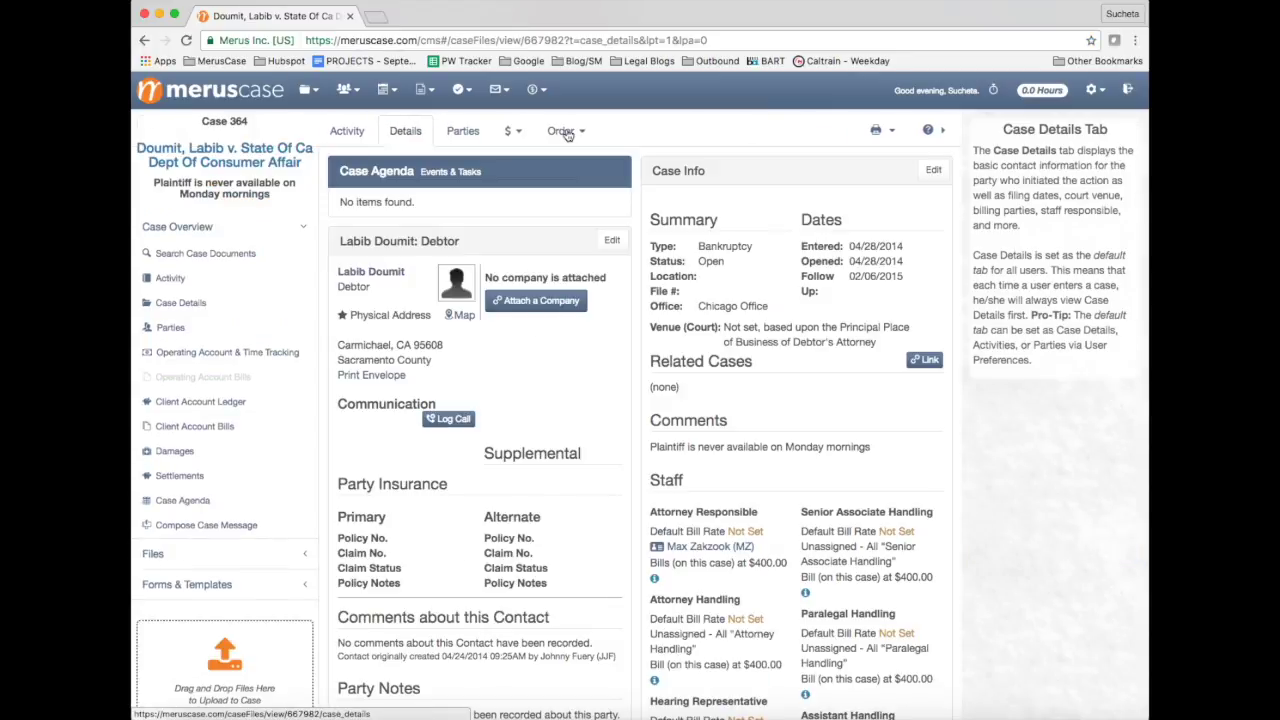
pyautogui.click(200, 584)
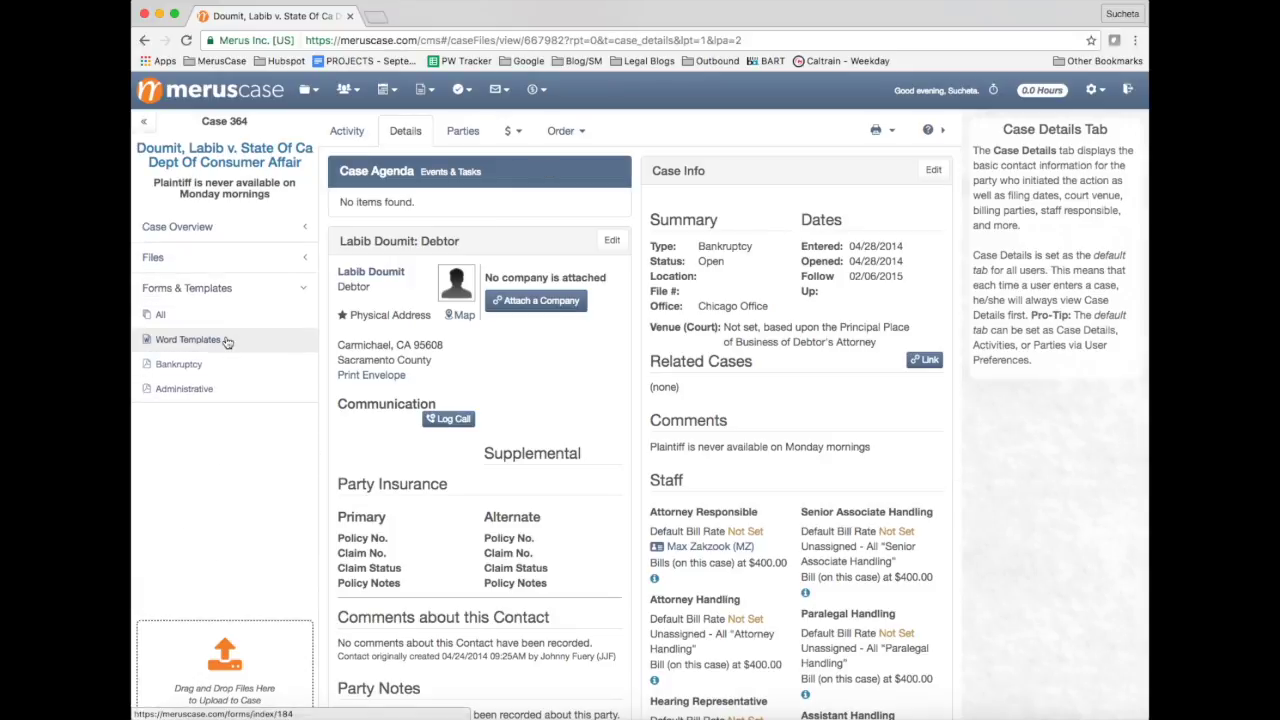
pyautogui.click(227, 340)
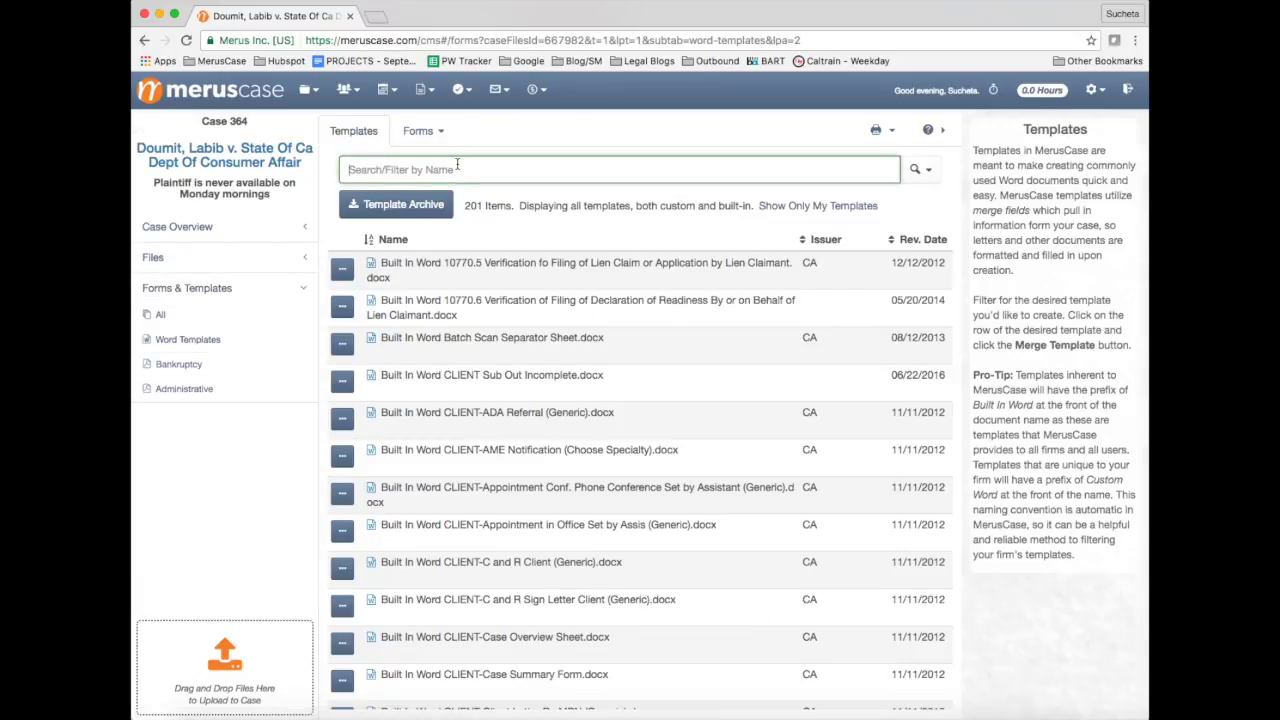
pyautogui.click(457, 169)
pyautogui.write('merge field')
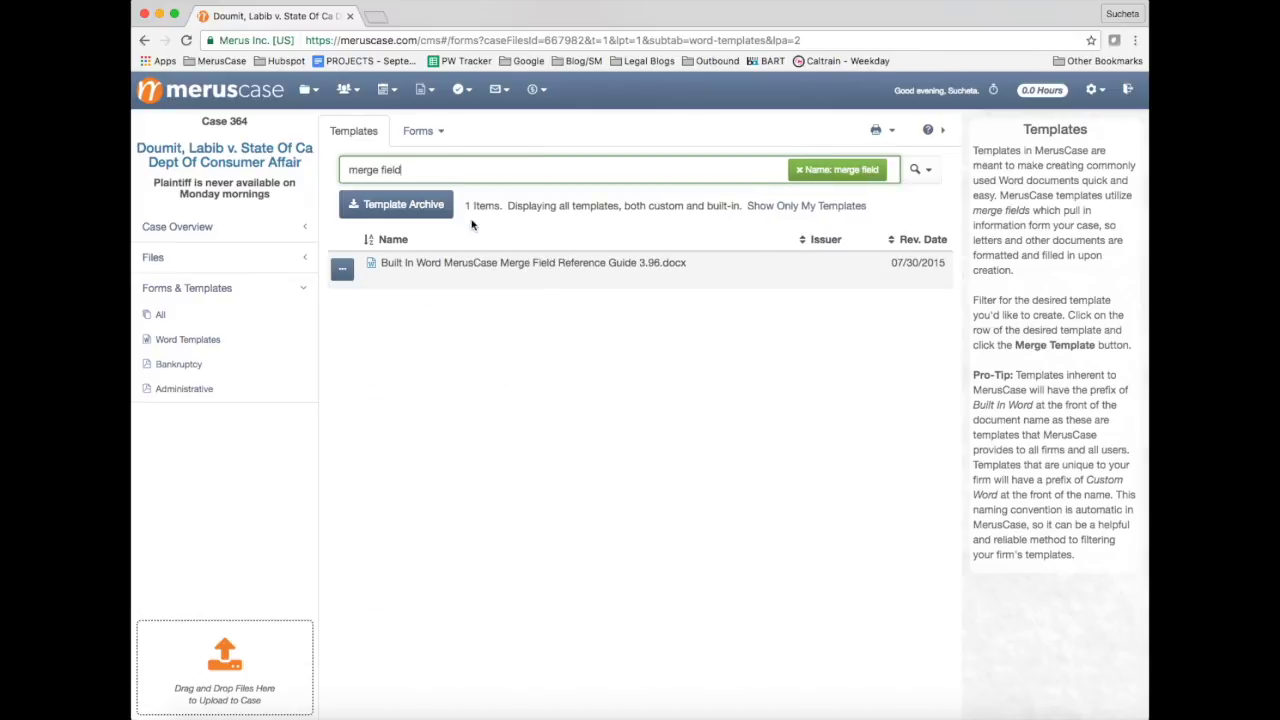
pyautogui.click(522, 264)
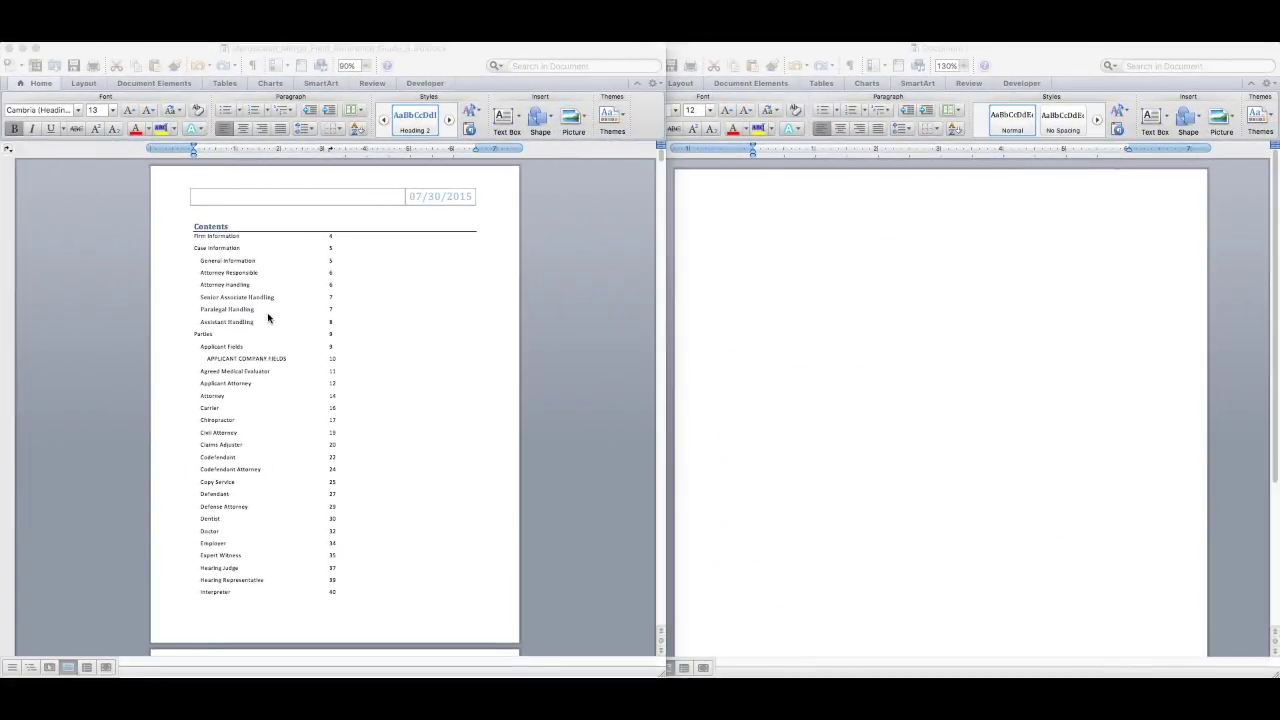
# Step: Copy «FIRM:name» and «FIRM:addressblock» from the guide's Firm Information table into Document1
pyautogui.click(219, 247)
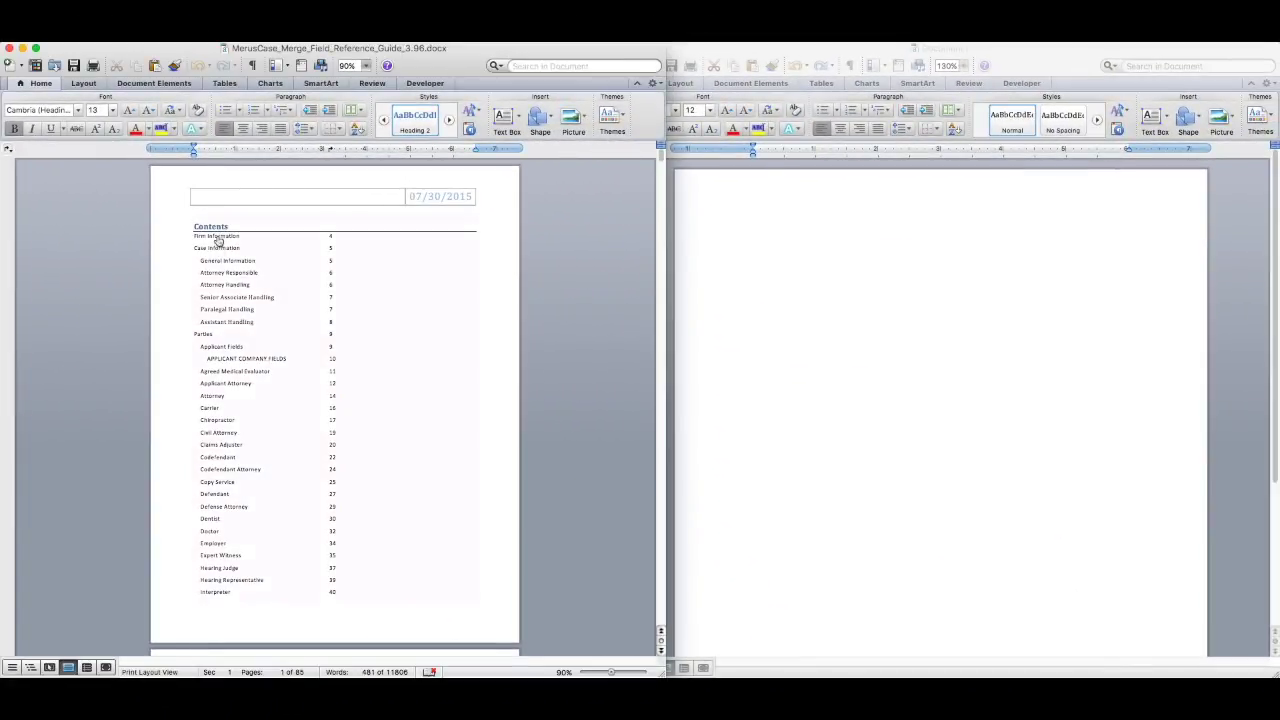
pyautogui.click(216, 236)
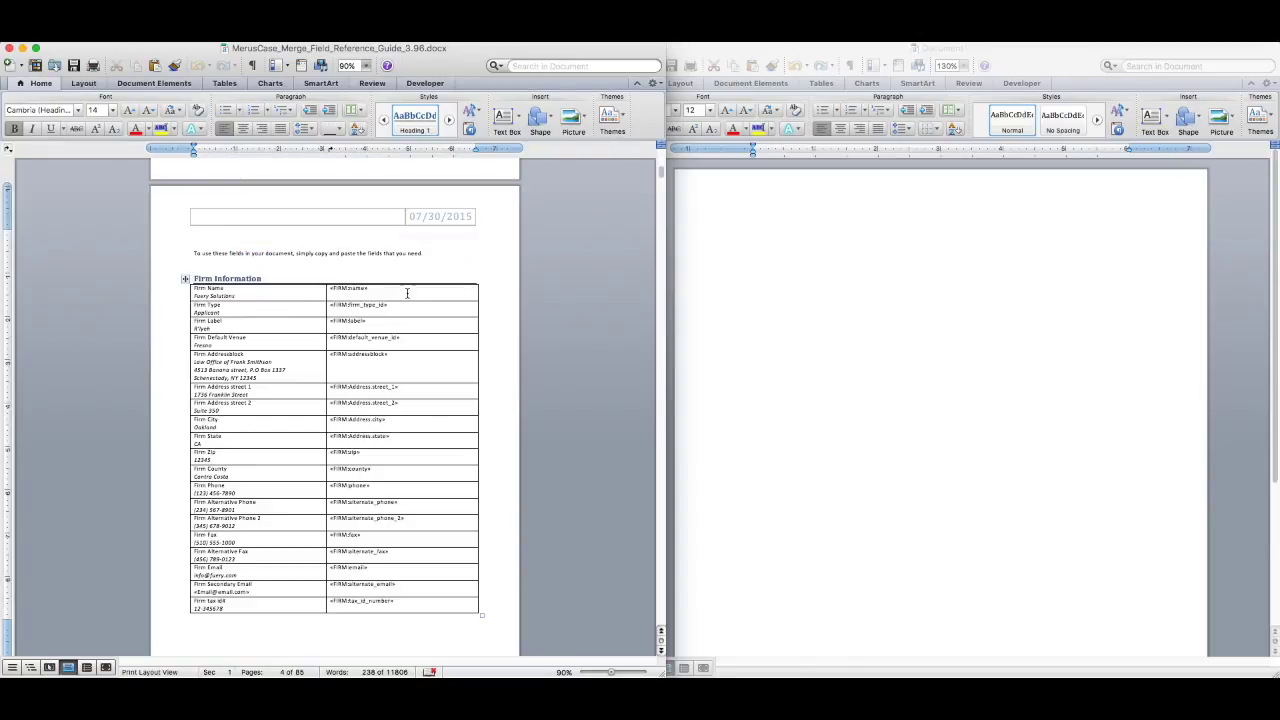
pyautogui.moveTo(367, 289); pyautogui.dragTo(338, 292)
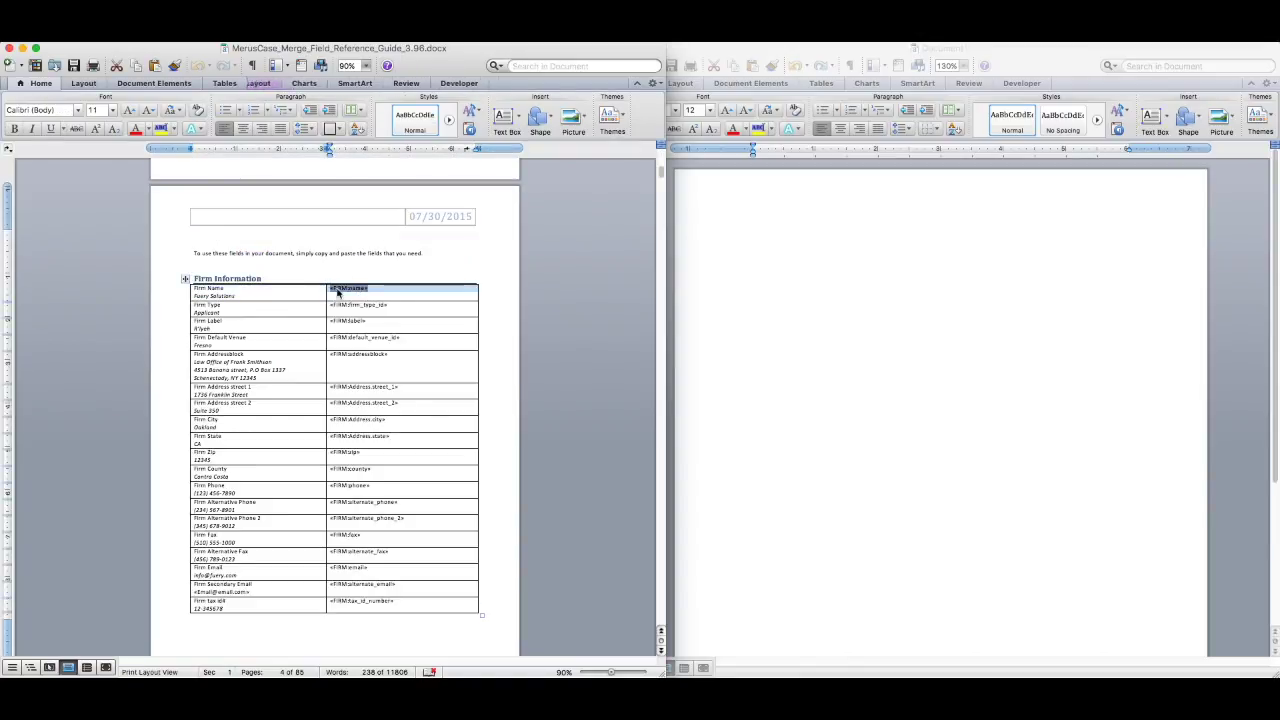
pyautogui.click(966, 266)
pyautogui.press('super+v')
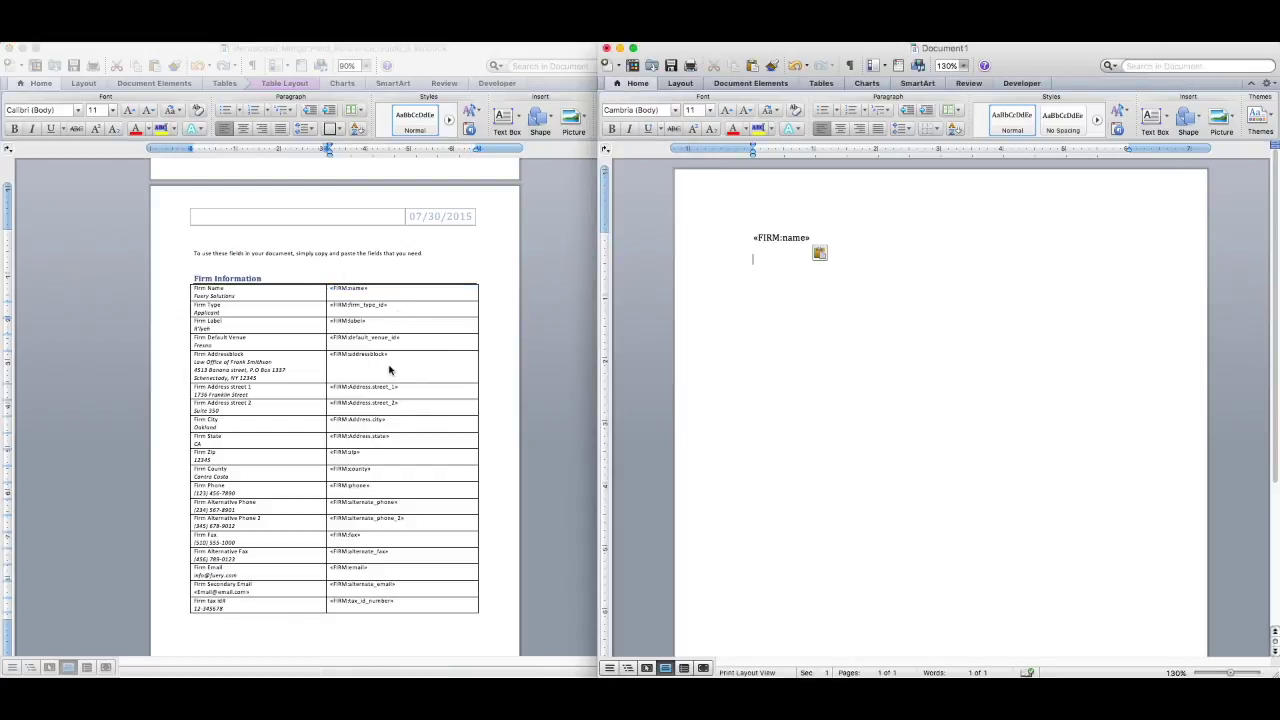
pyautogui.click(391, 358)
pyautogui.moveTo(391, 357); pyautogui.dragTo(331, 358)
pyautogui.press('super+c')
pyautogui.click(823, 252)
pyautogui.press('super+v')
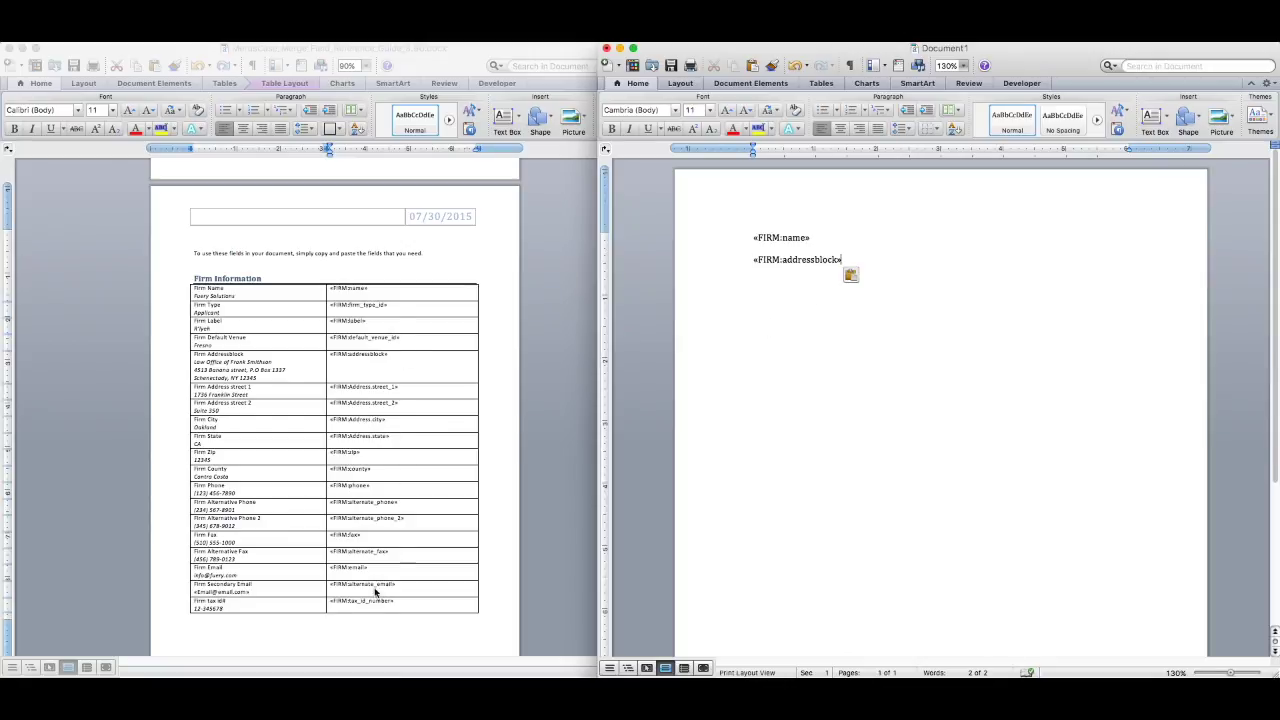
# Step: Copy «CASEFILE:file_number» from the Case Information section into the letter below the firm fields
pyautogui.scroll(5, 380, 570)
pyautogui.scroll(3, 543, 362)
pyautogui.click(230, 270)
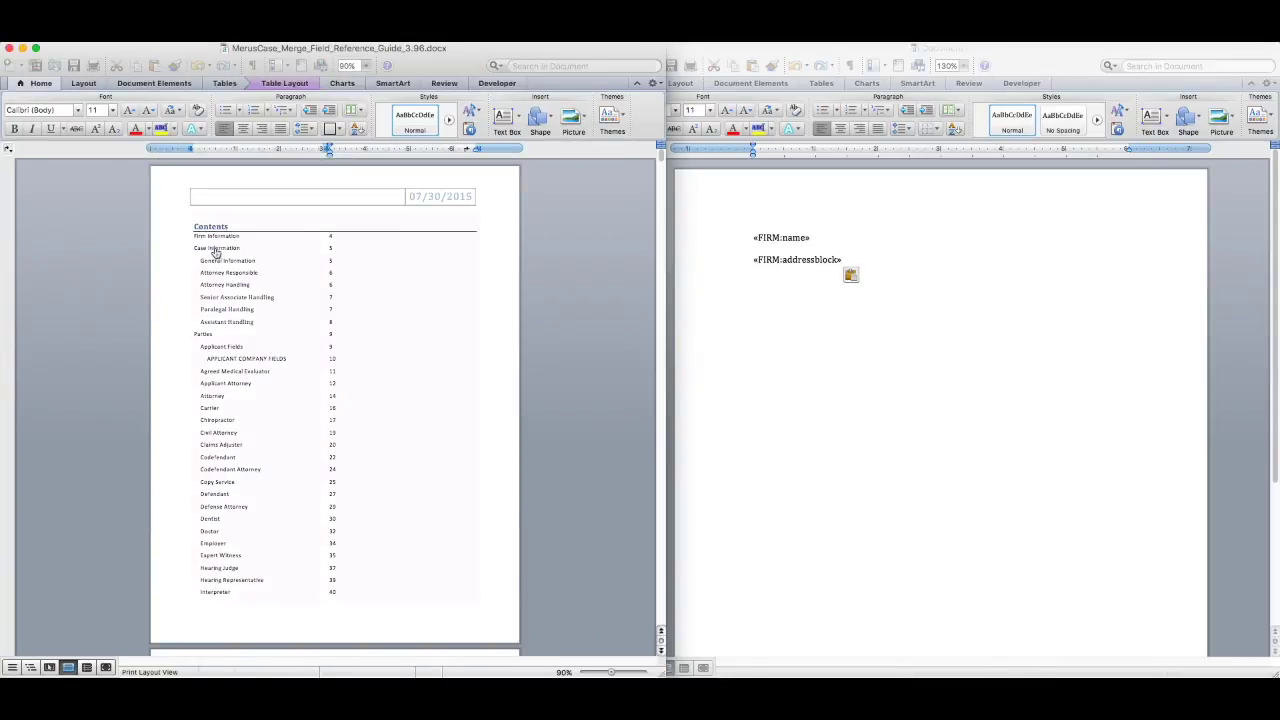
pyautogui.click(225, 250)
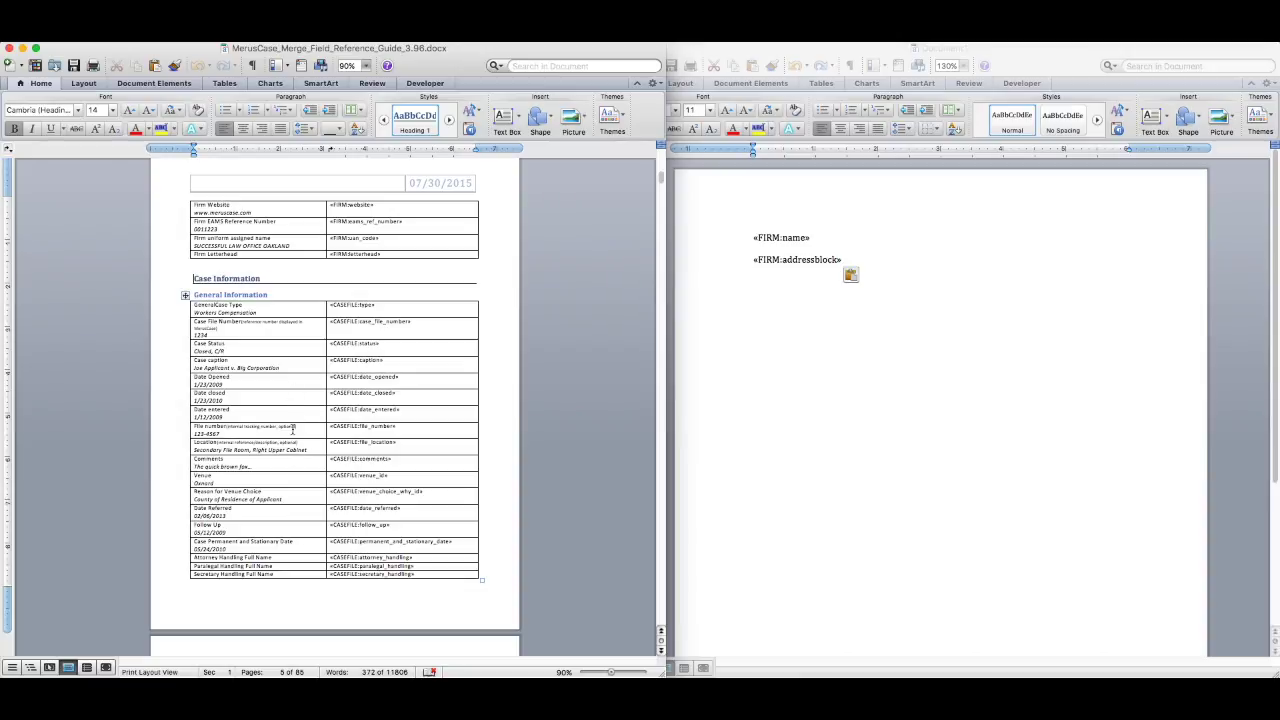
pyautogui.moveTo(404, 428); pyautogui.dragTo(778, 311)
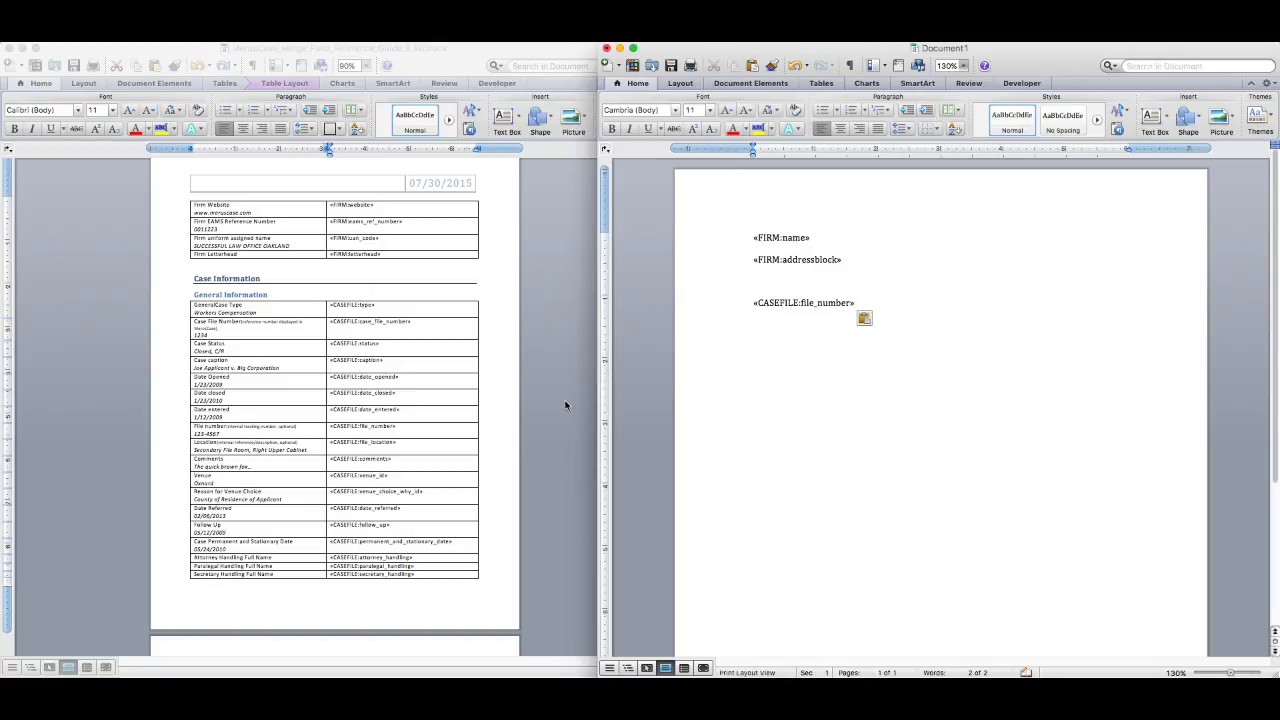
# Step: Add the heading 'From the Law Offices of:' with firm name and address block on separate lines
pyautogui.click(750, 238)
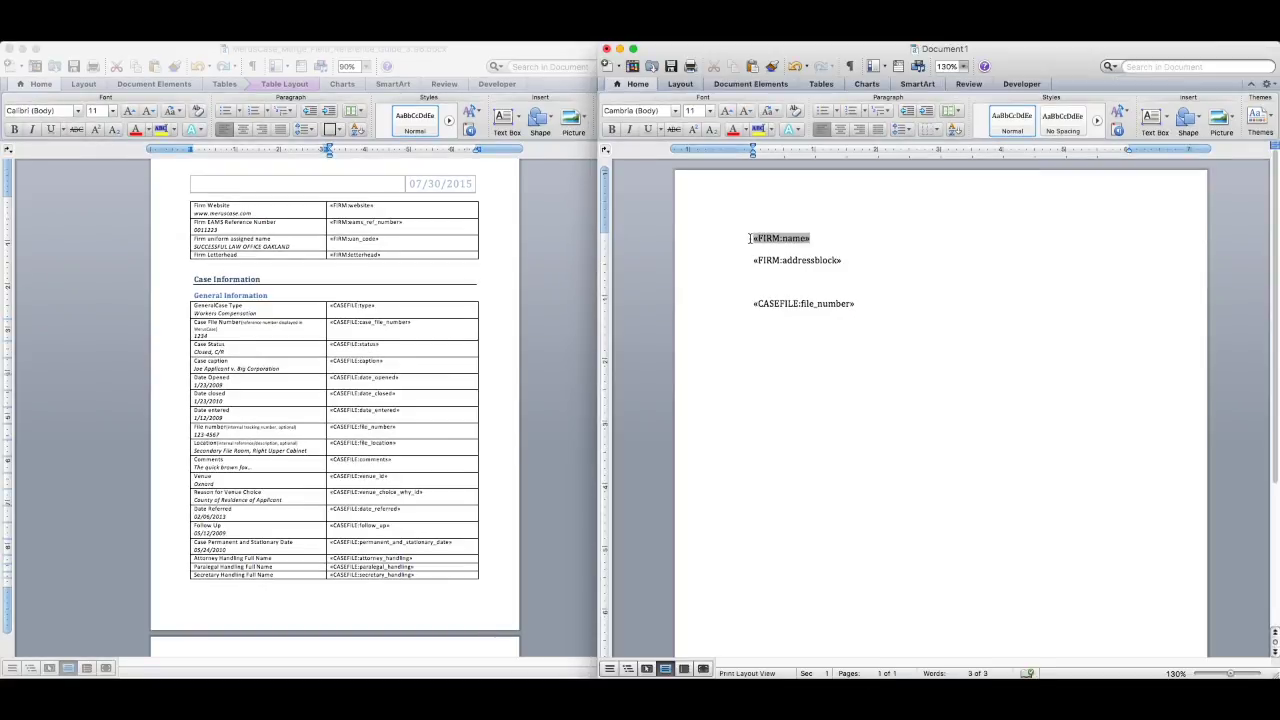
pyautogui.write('From the ')
pyautogui.write('Law')
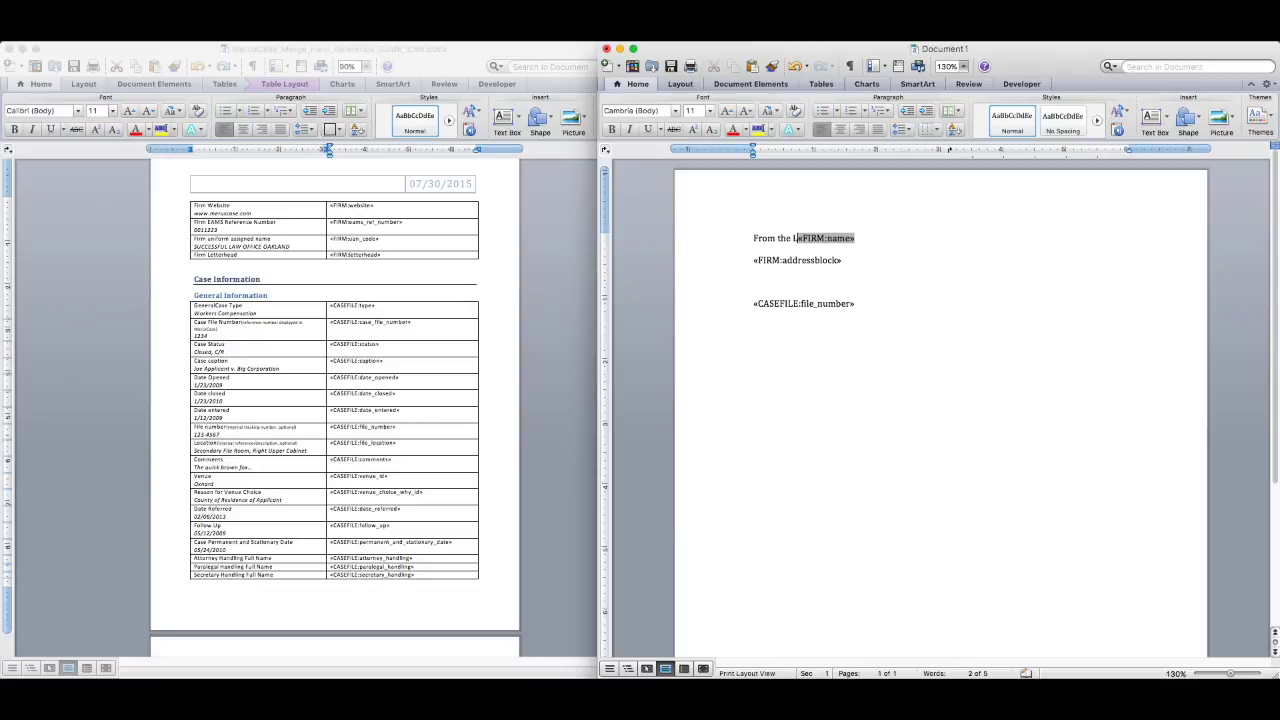
pyautogui.write(' Offices of:')
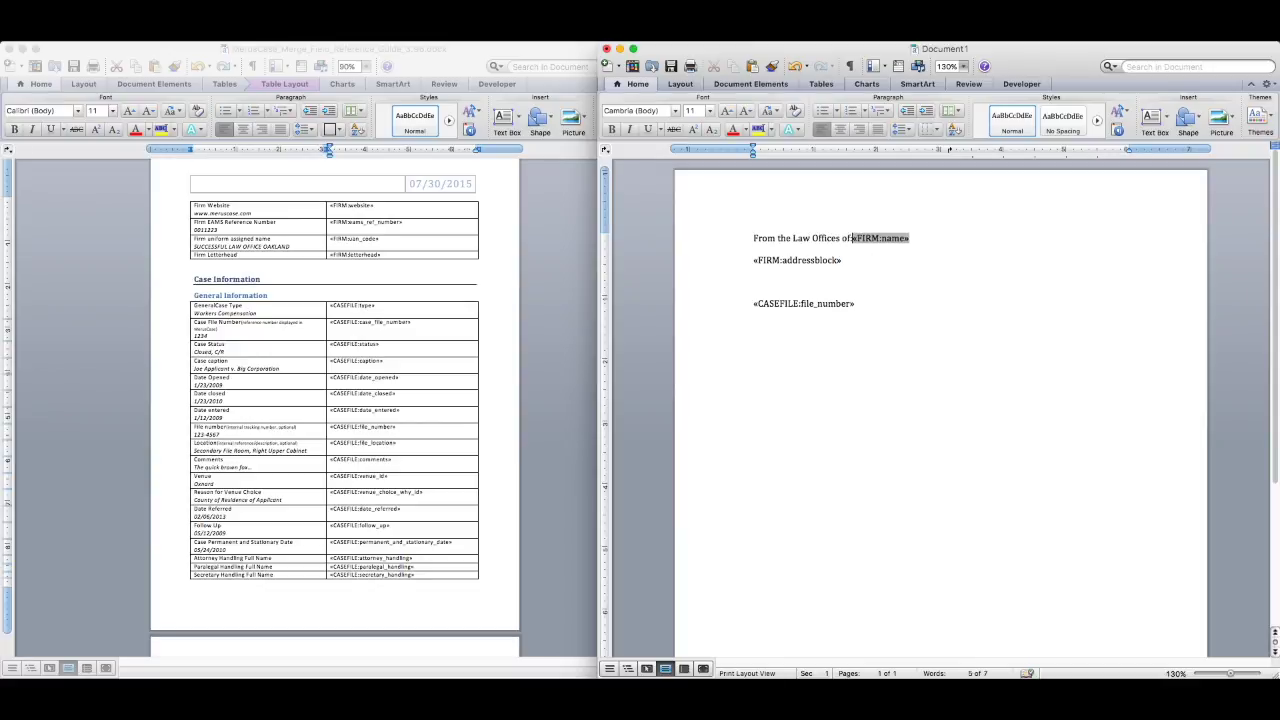
pyautogui.hotkey('shift', 'Return')
pyautogui.press('Down')
pyautogui.press('BackSpace')
pyautogui.hotkey('shift', 'Return')
# Step: Write the greeting and 'I am contacting you regarding Case … - please contact me as soon as possible.'
pyautogui.press('Down')
pyautogui.write('To')
pyautogui.press('Return')
pyautogui.press('Return')
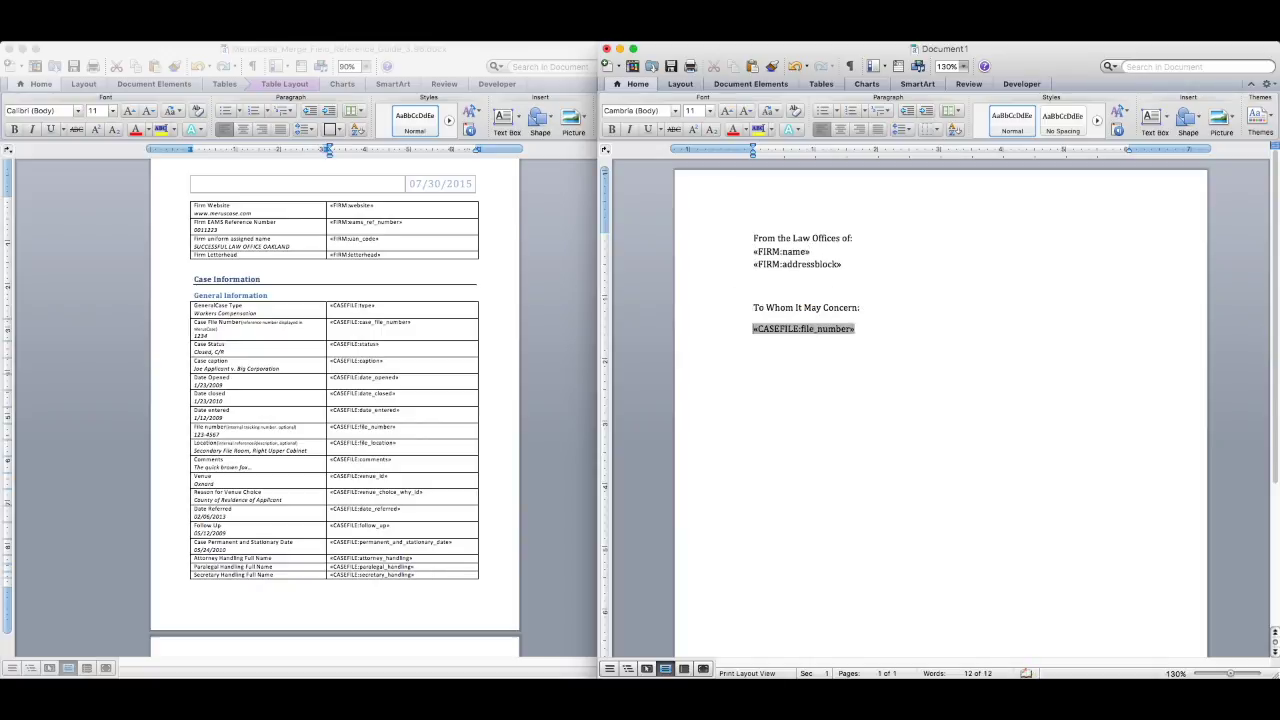
pyautogui.write('I am contacting you regarding Case')
pyautogui.click(1058, 329)
pyautogui.write('- p')
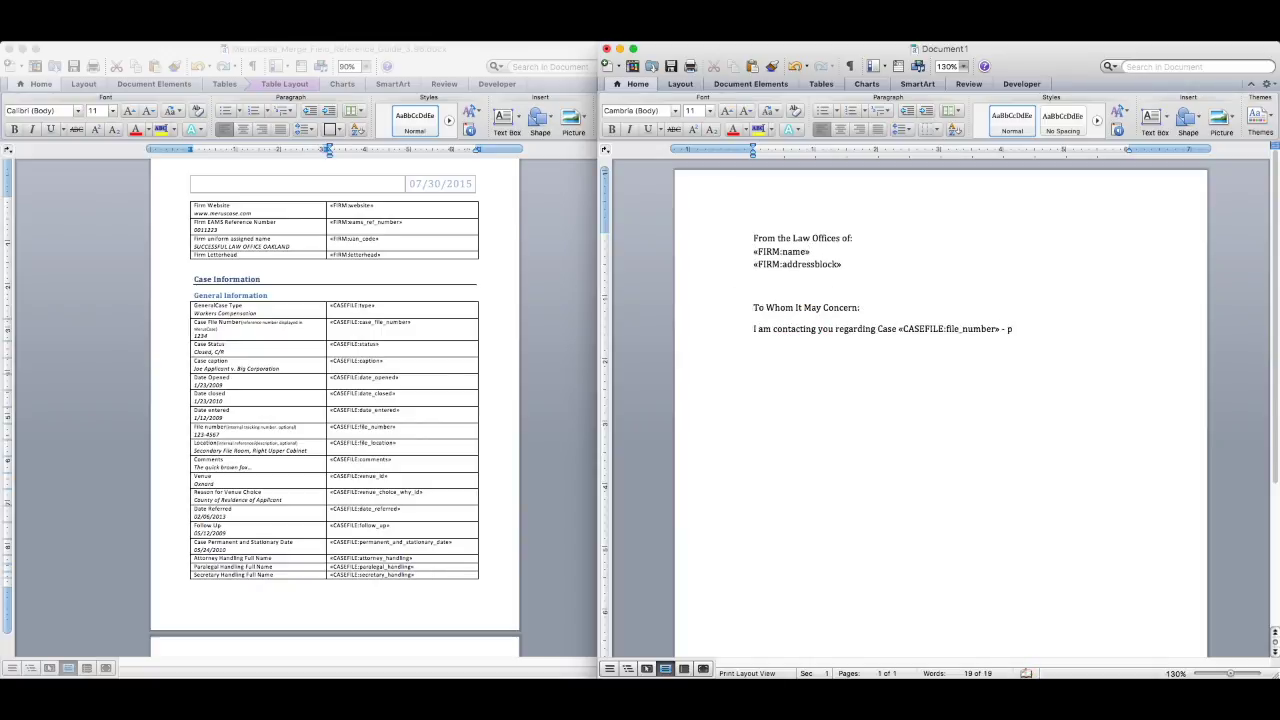
pyautogui.write('lease contact me as soon as possible.')
# Step: Set the 'From the Law Offices of:' heading to Arial Bold
pyautogui.moveTo(871, 238); pyautogui.dragTo(753, 238)
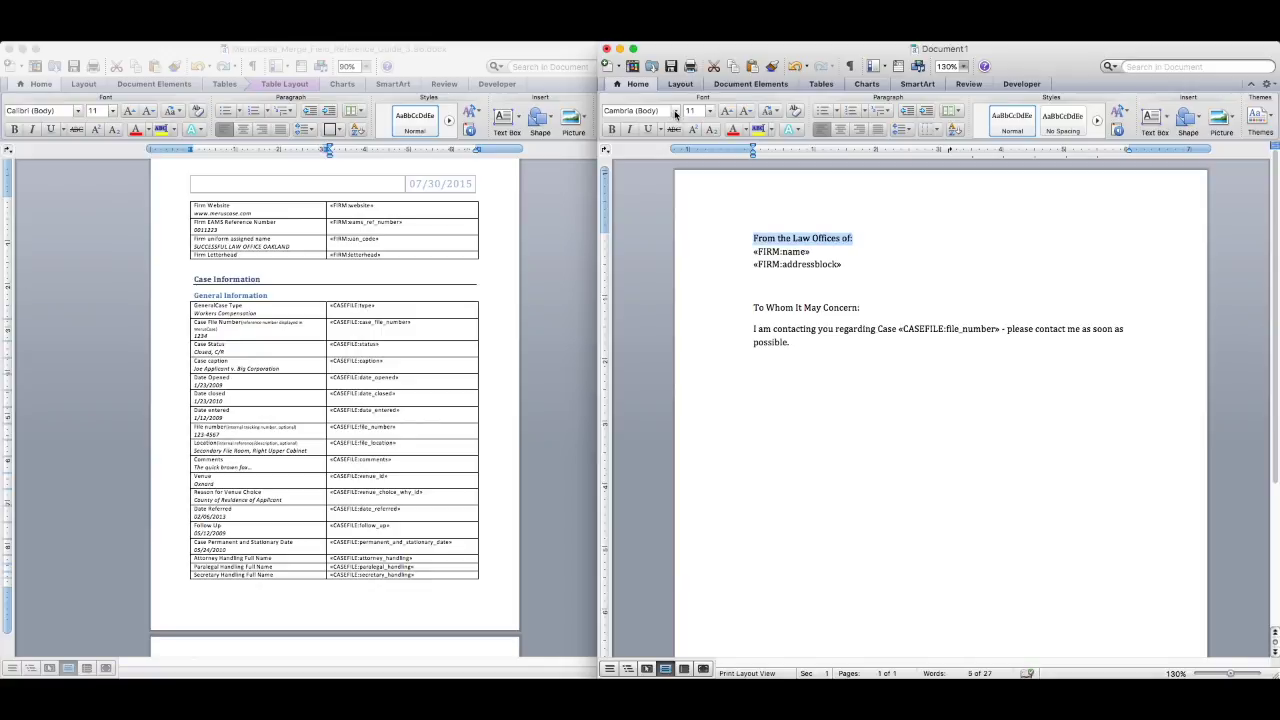
pyautogui.click(675, 114)
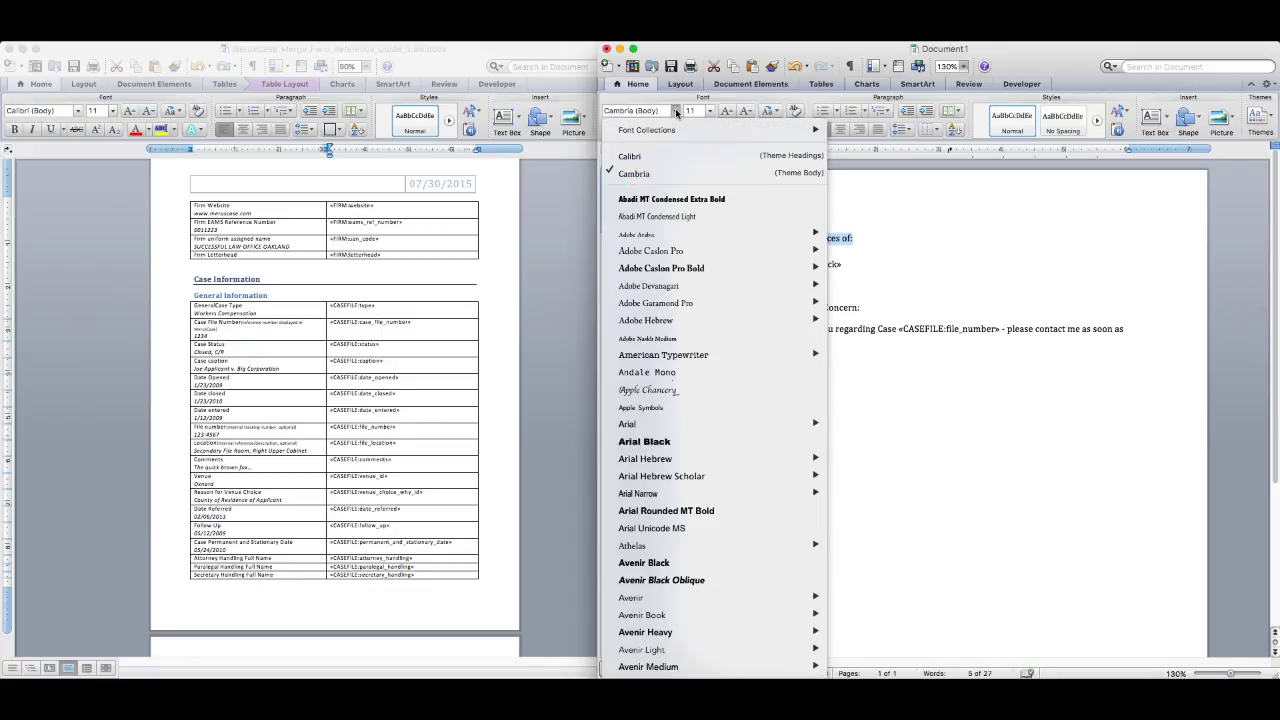
pyautogui.moveTo(673, 300)
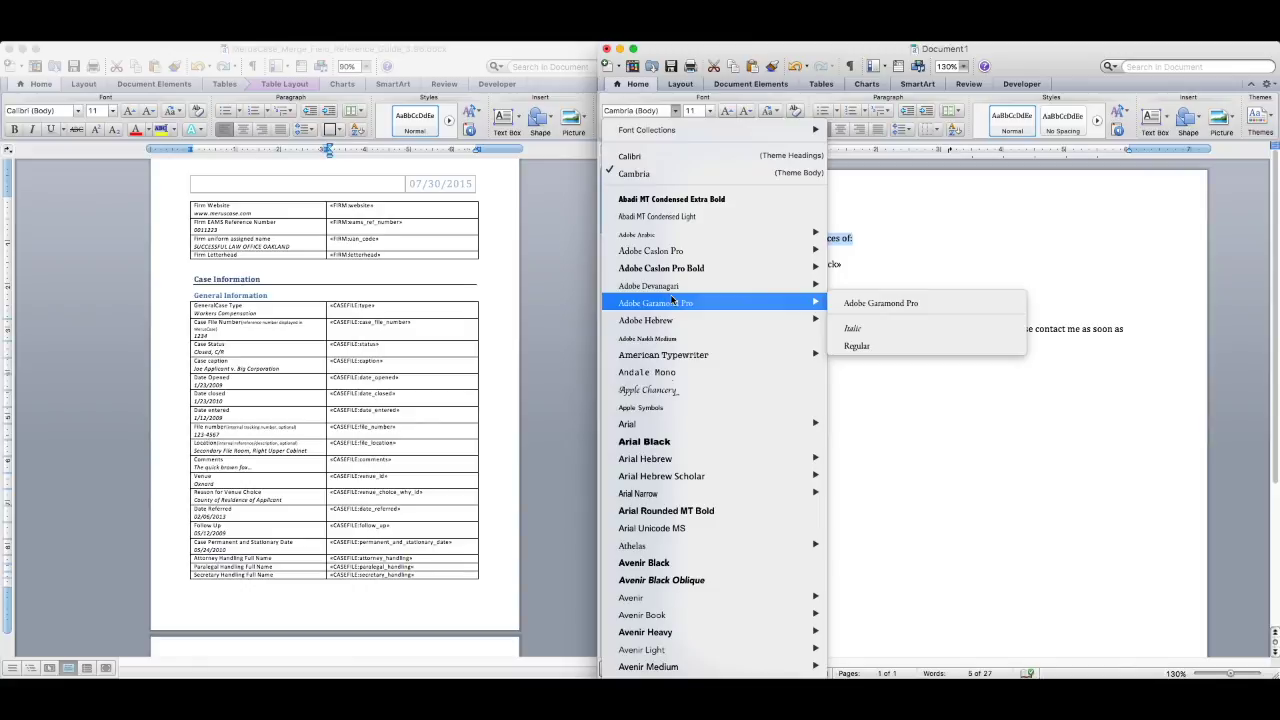
pyautogui.moveTo(673, 428)
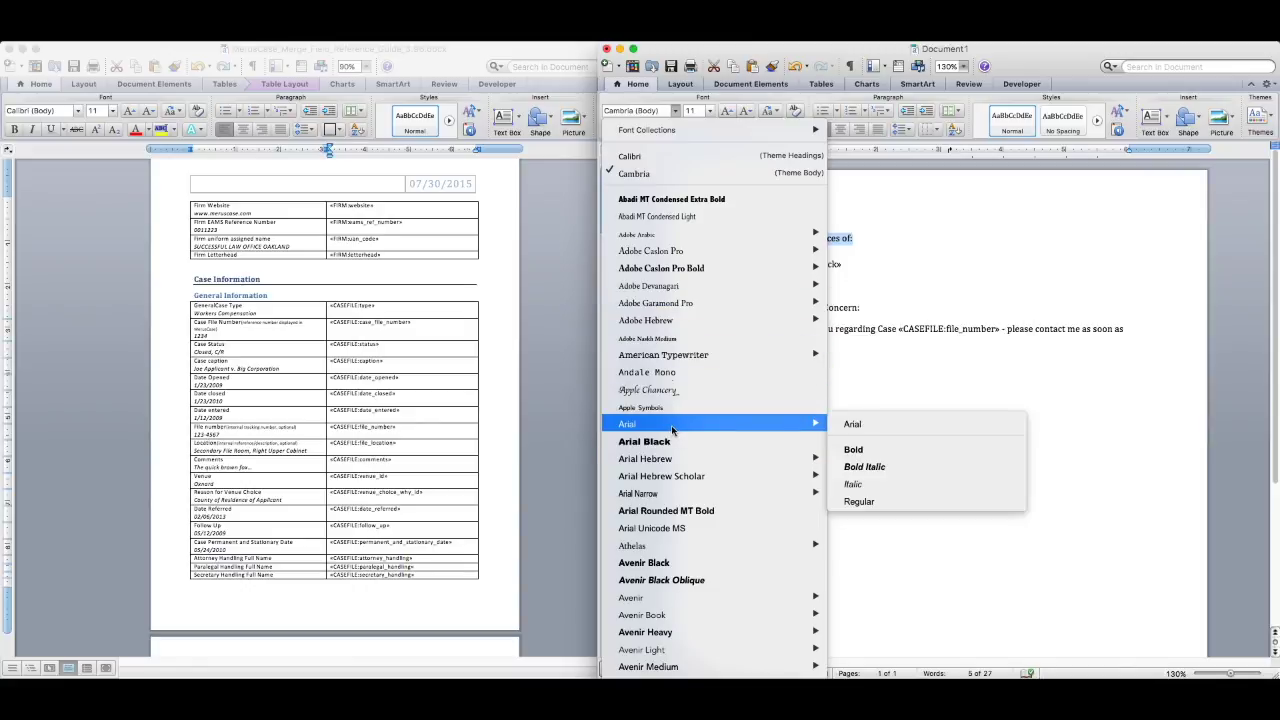
pyautogui.click(884, 449)
pyautogui.click(867, 265)
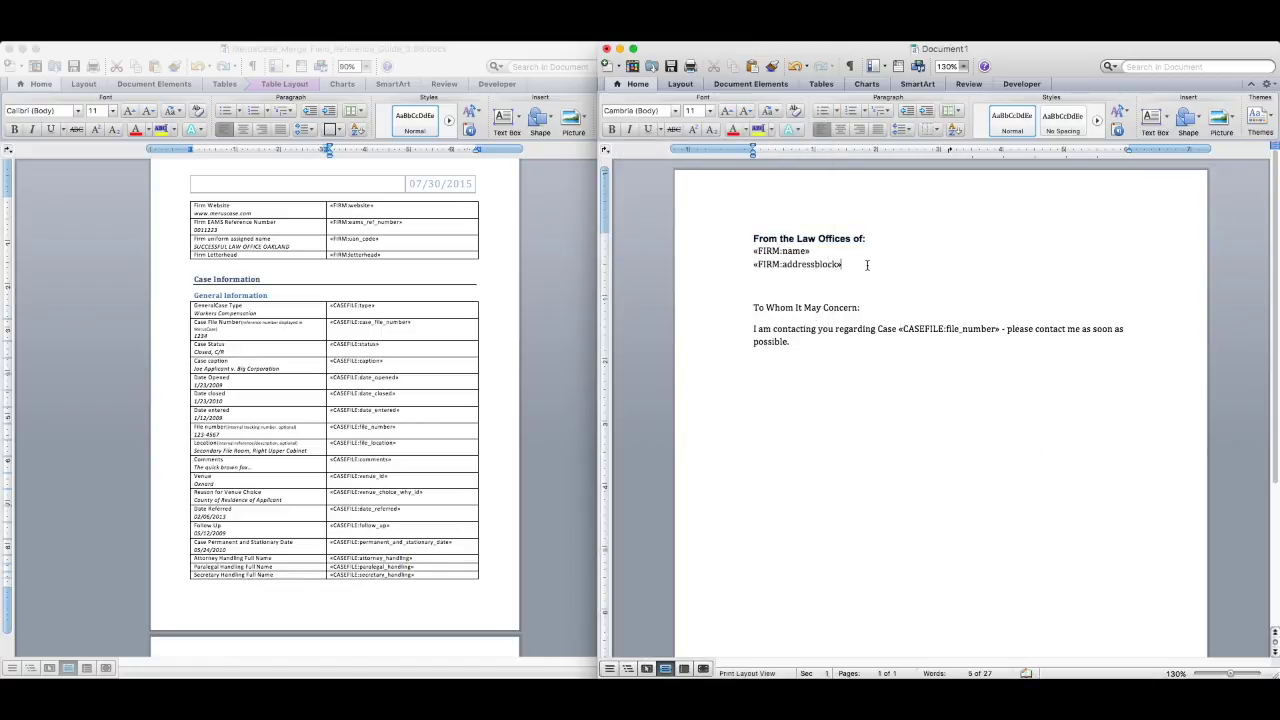
# Step: Format the firm name and address block fields as Arial Narrow, all caps
pyautogui.moveTo(862, 267); pyautogui.dragTo(700, 251)
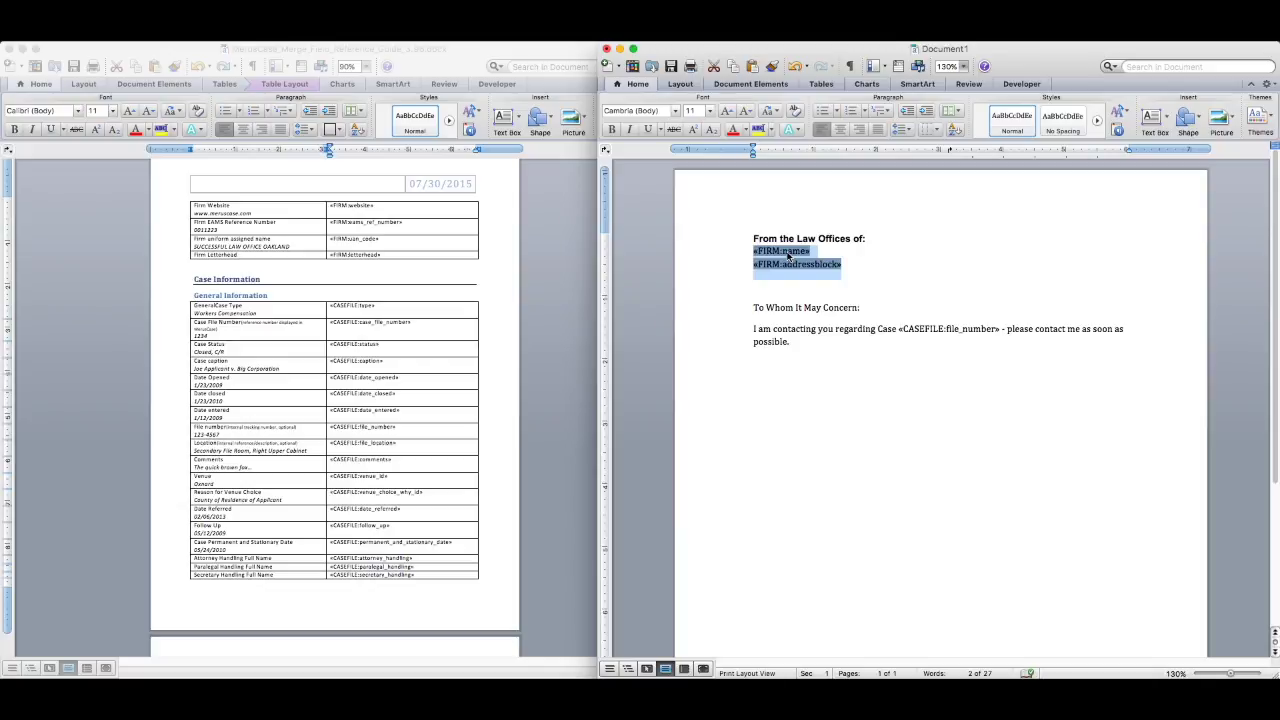
pyautogui.rightClick(787, 255)
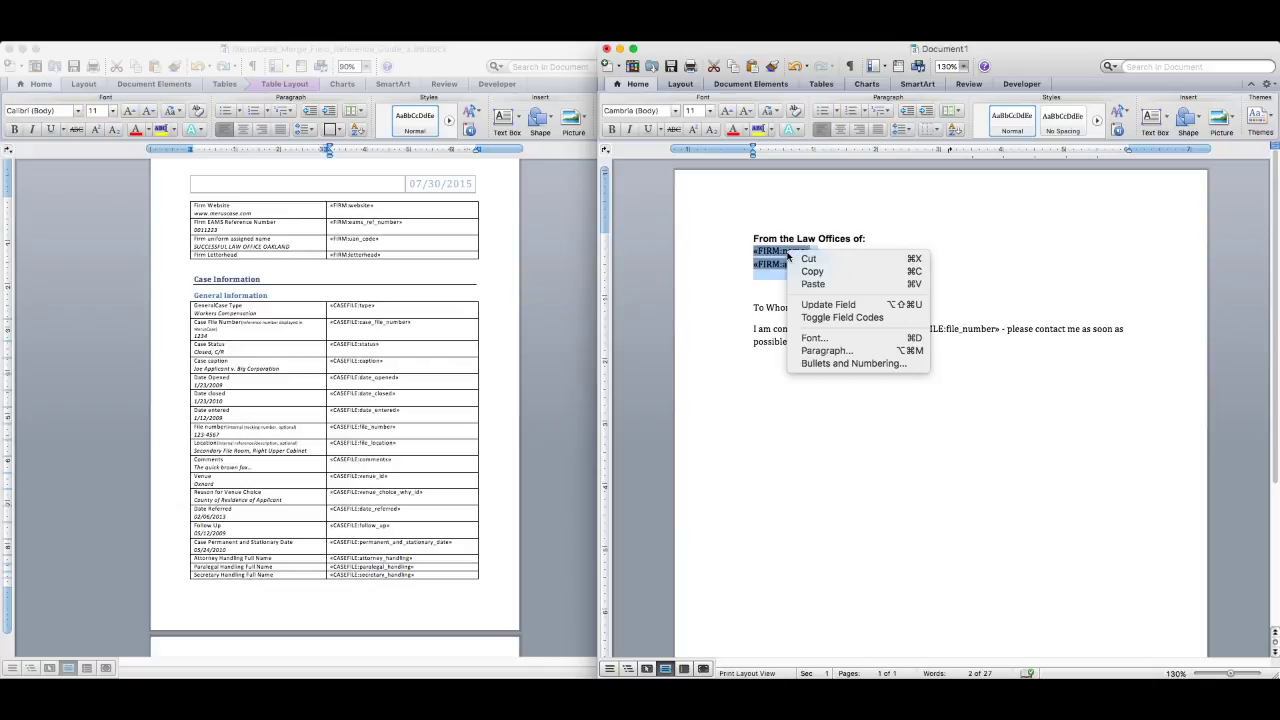
pyautogui.click(818, 340)
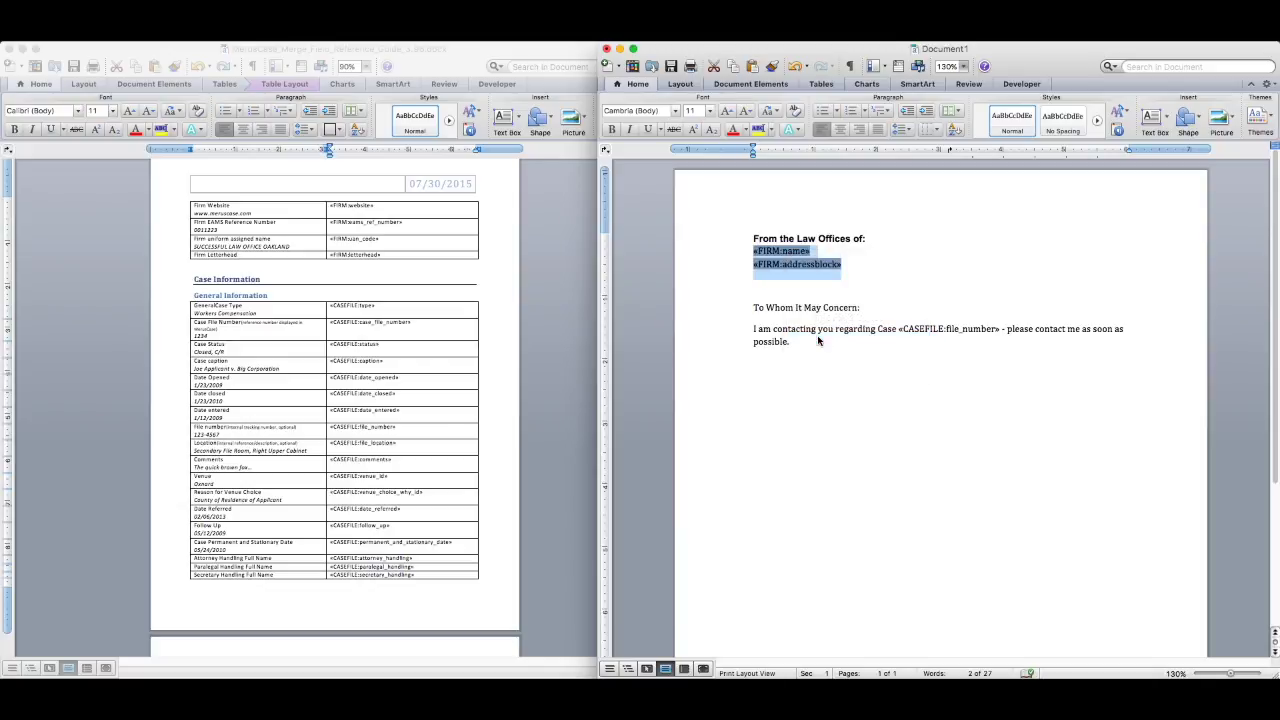
pyautogui.scroll(10, 531, 318)
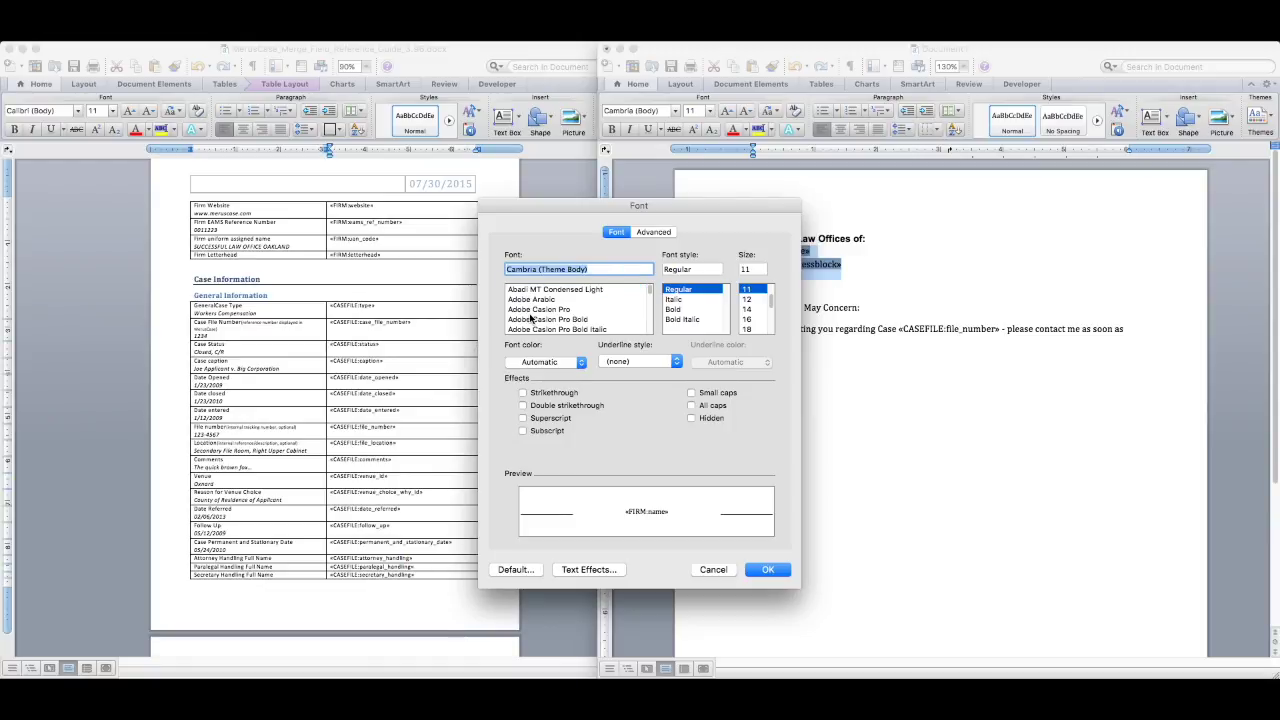
pyautogui.scroll(-8, 531, 318)
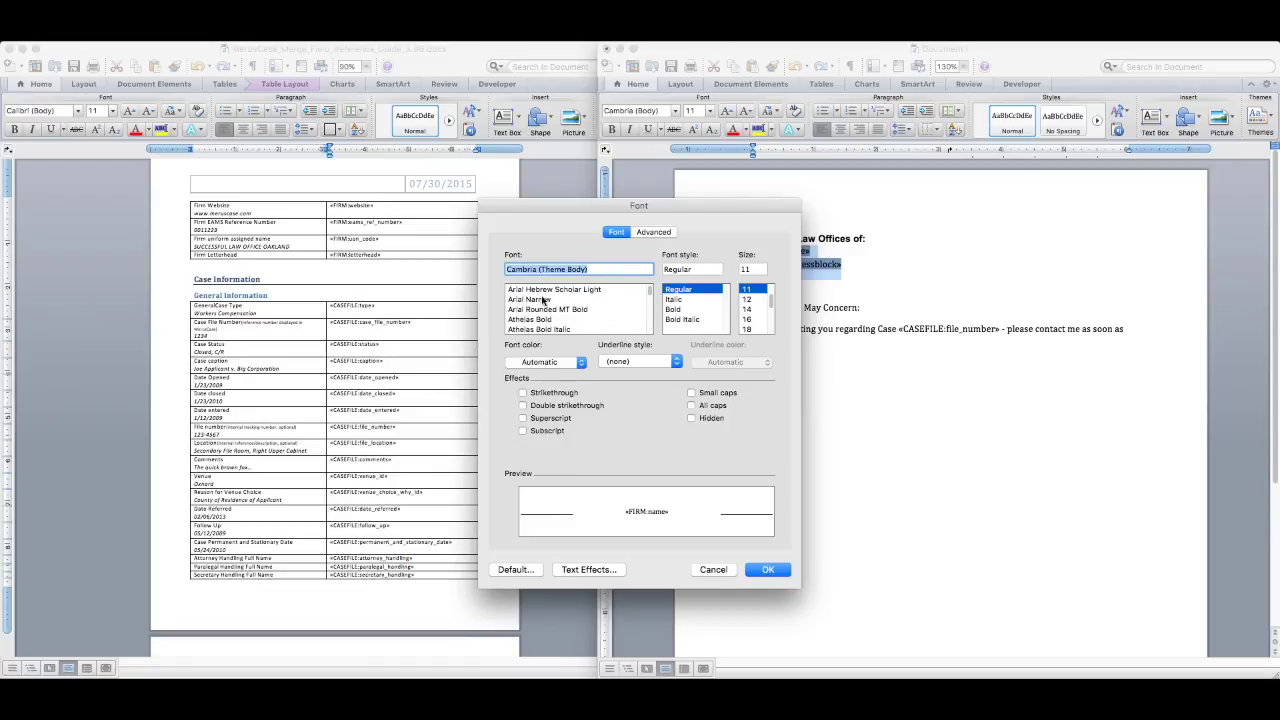
pyautogui.click(530, 299)
pyautogui.click(691, 405)
pyautogui.press('Return')
pyautogui.click(826, 342)
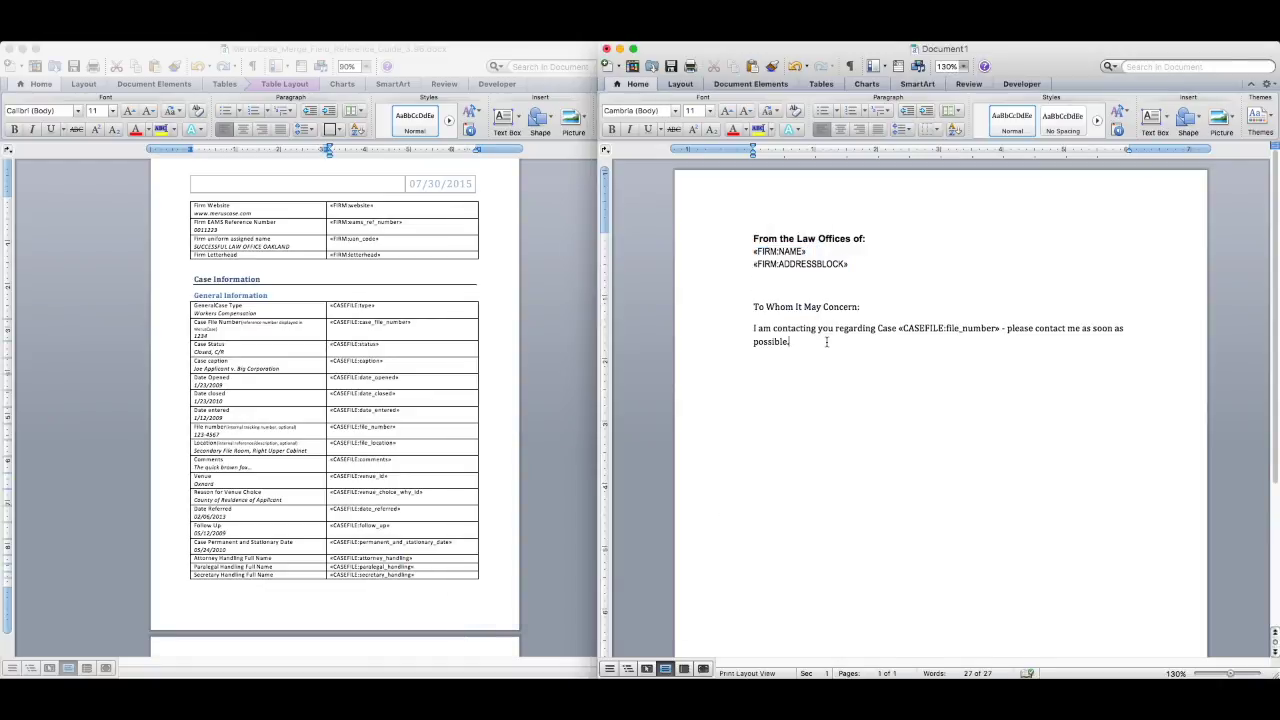
# Step: Set the greeting and first paragraph to Arial Regular
pyautogui.moveTo(826, 342); pyautogui.dragTo(717, 308)
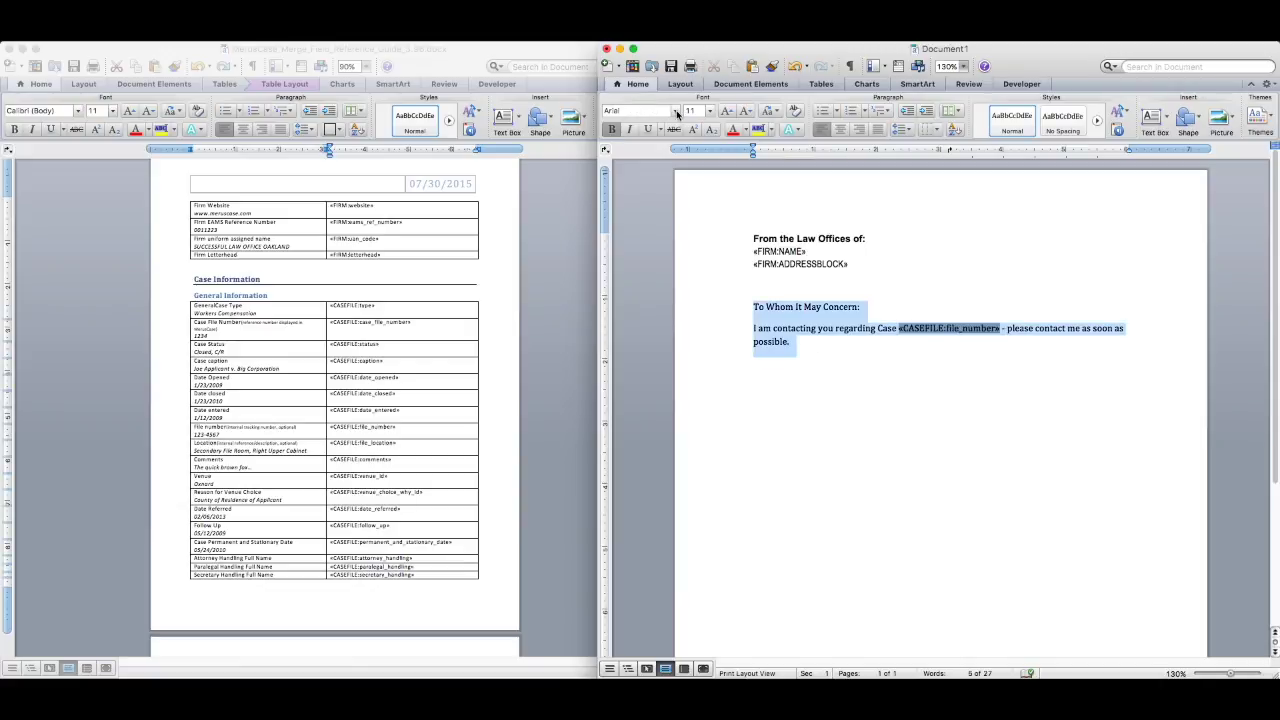
pyautogui.click(676, 111)
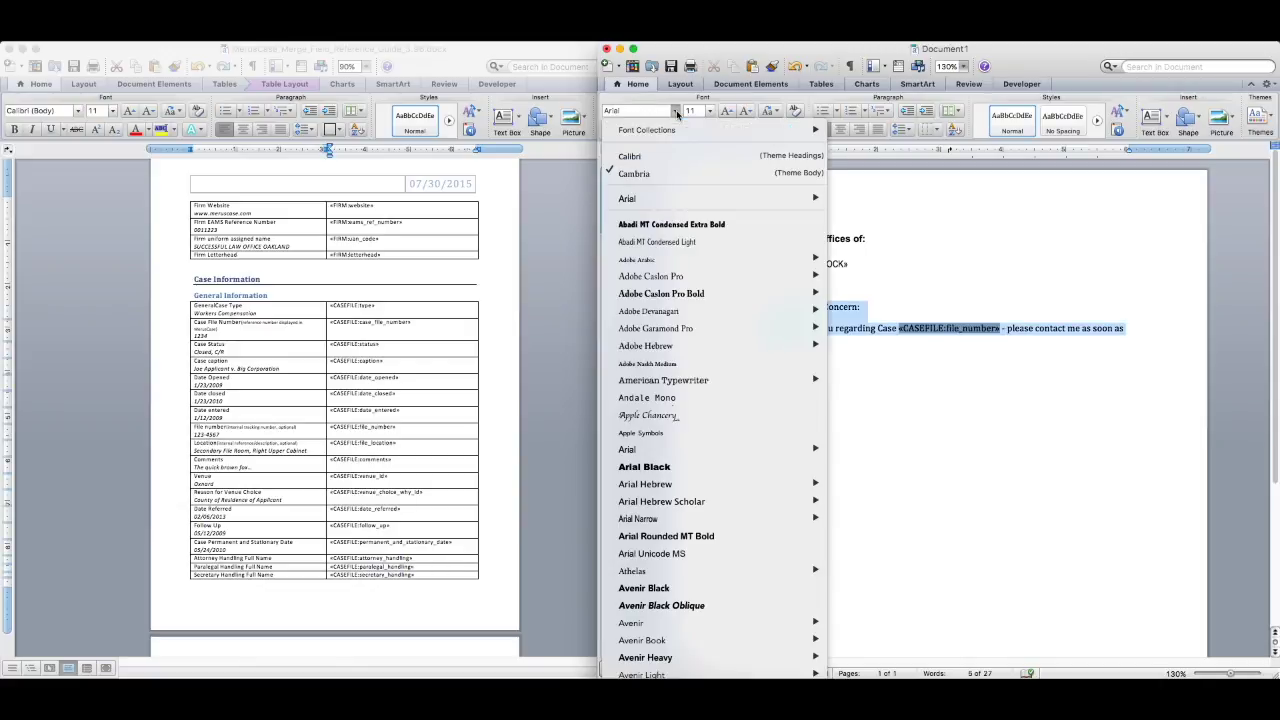
pyautogui.moveTo(700, 197)
pyautogui.click(880, 276)
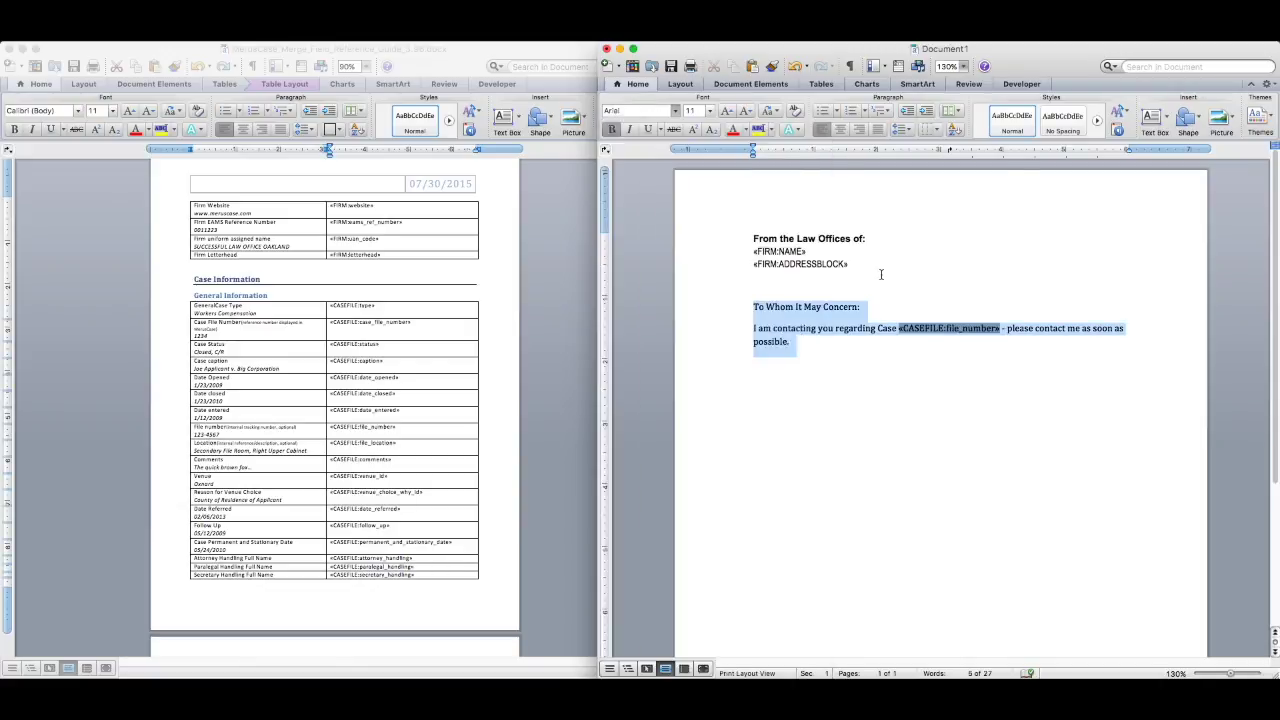
pyautogui.click(877, 341)
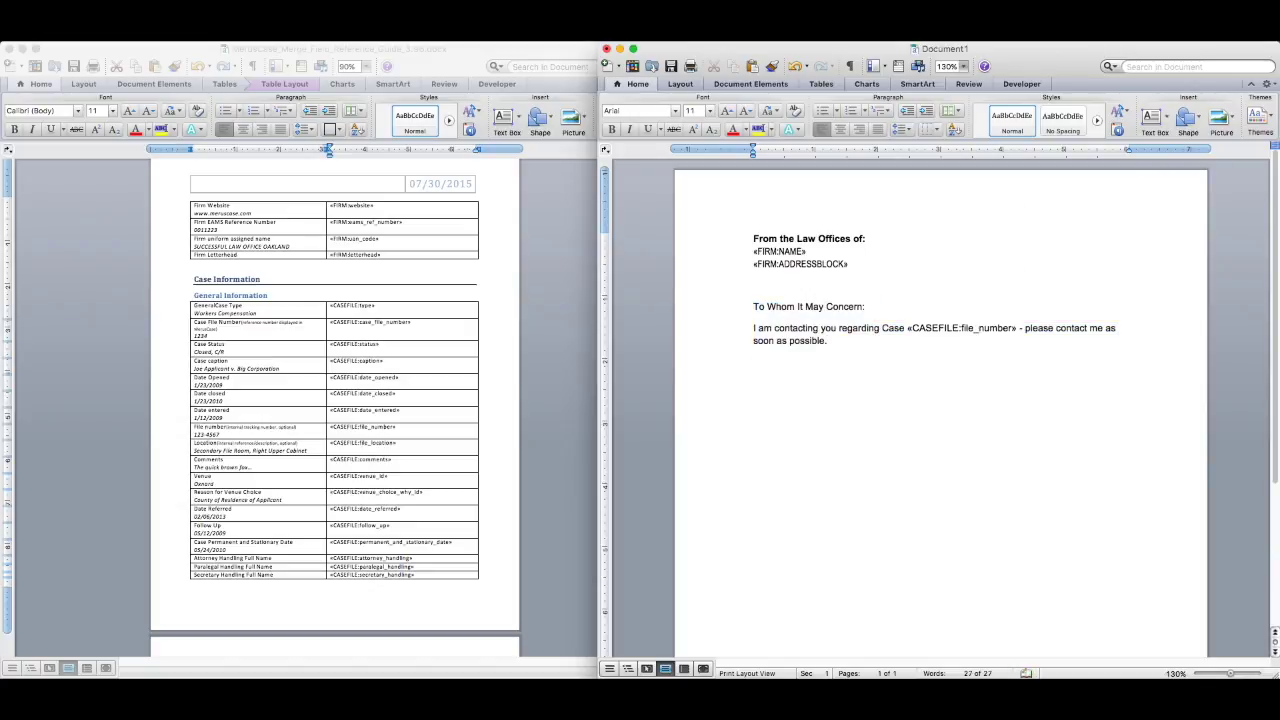
# Step: Add a right-aligned 'Best wishes,' closing followed by the signer's name
pyautogui.click(864, 129)
pyautogui.write('Best wishes,')
pyautogui.press('Return')
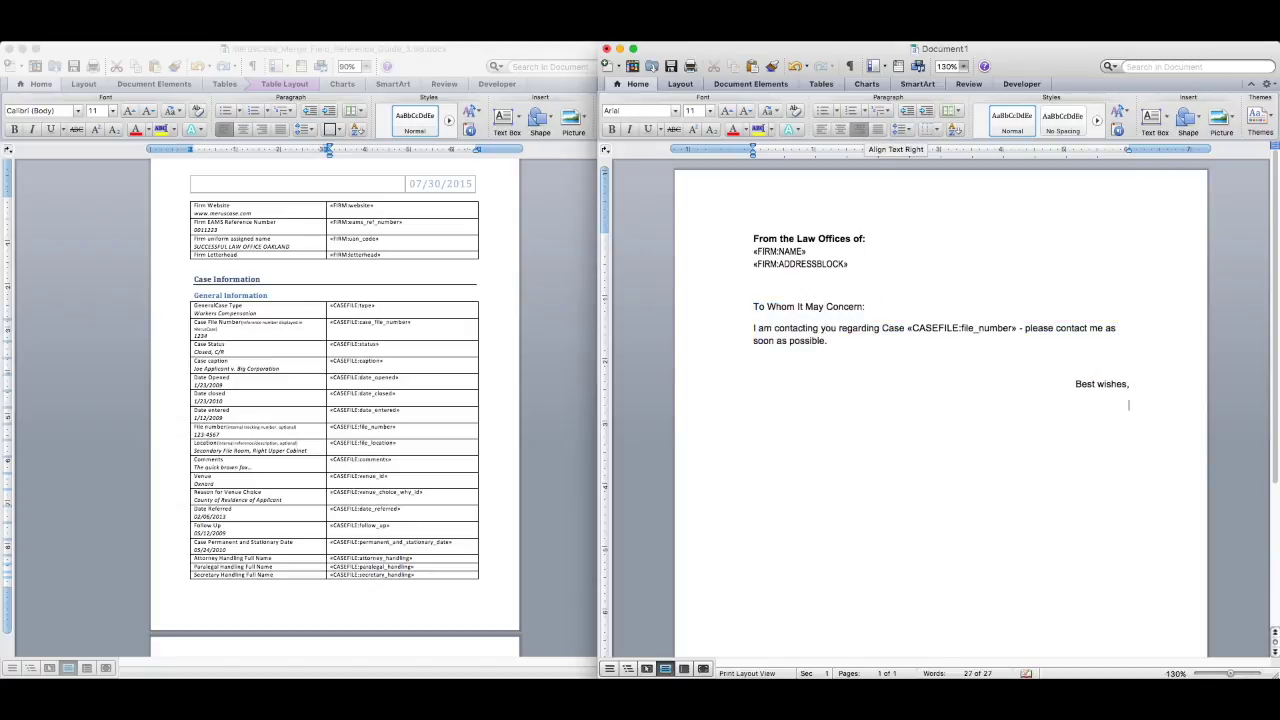
pyautogui.write('S. Salgaonkar')
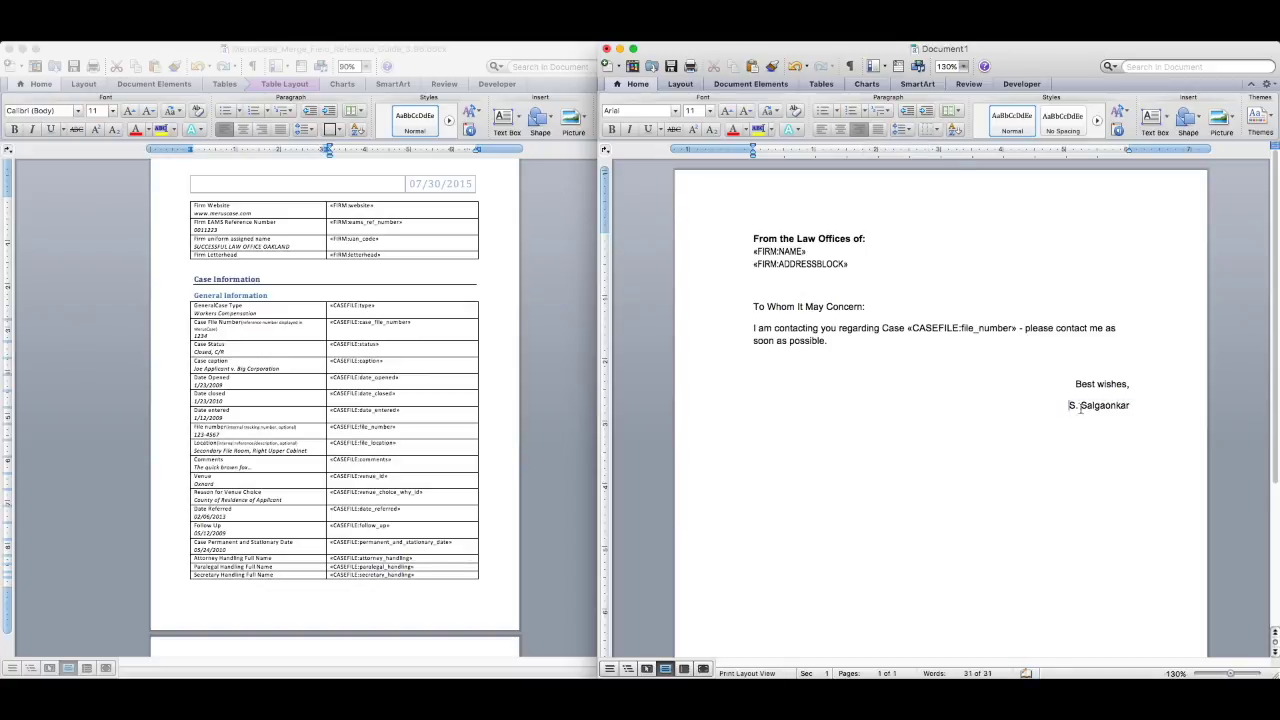
# Step: Set the signer's name to Arial Narrow in UPPERCASE
pyautogui.hotkey('shift', 'Home')
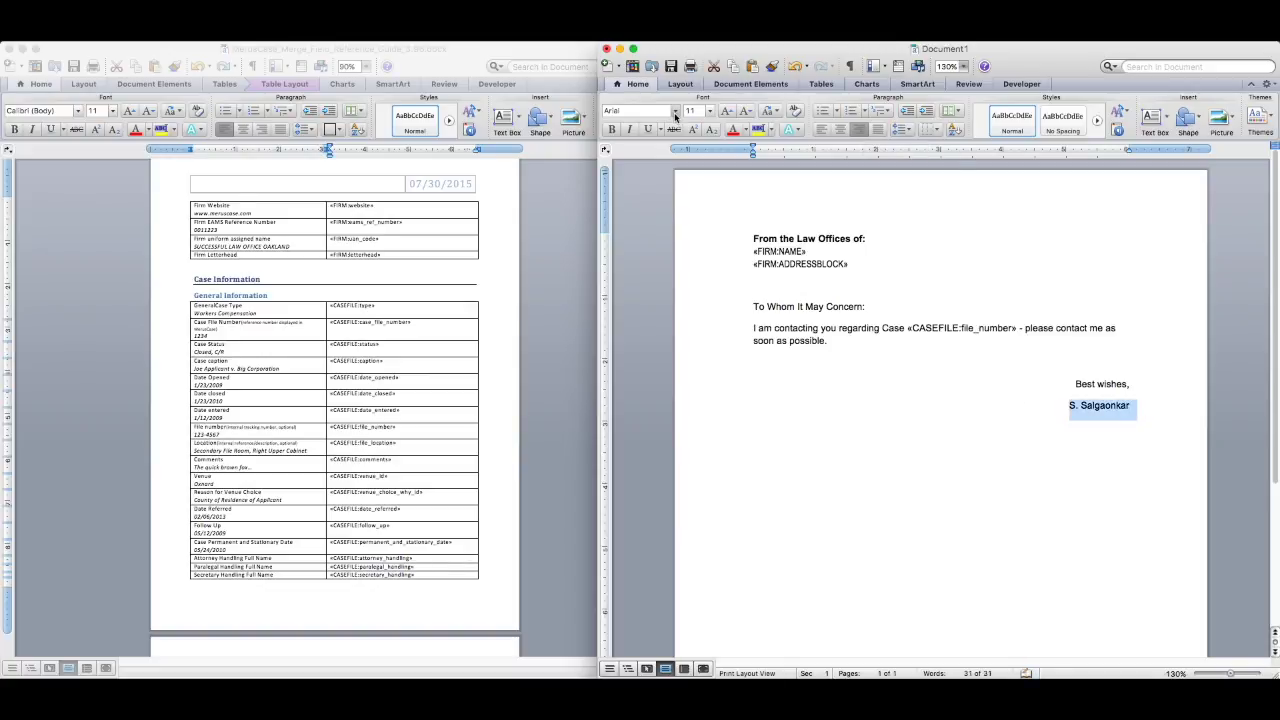
pyautogui.click(675, 113)
pyautogui.moveTo(725, 198)
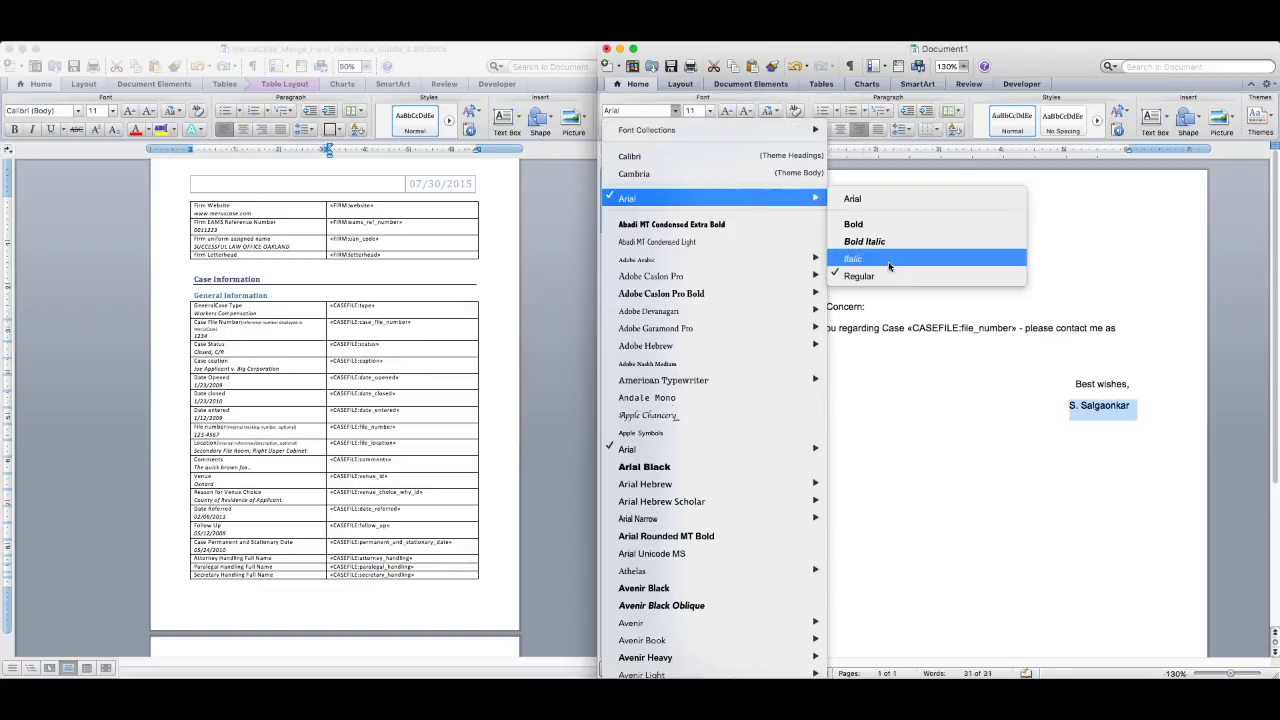
pyautogui.moveTo(640, 518)
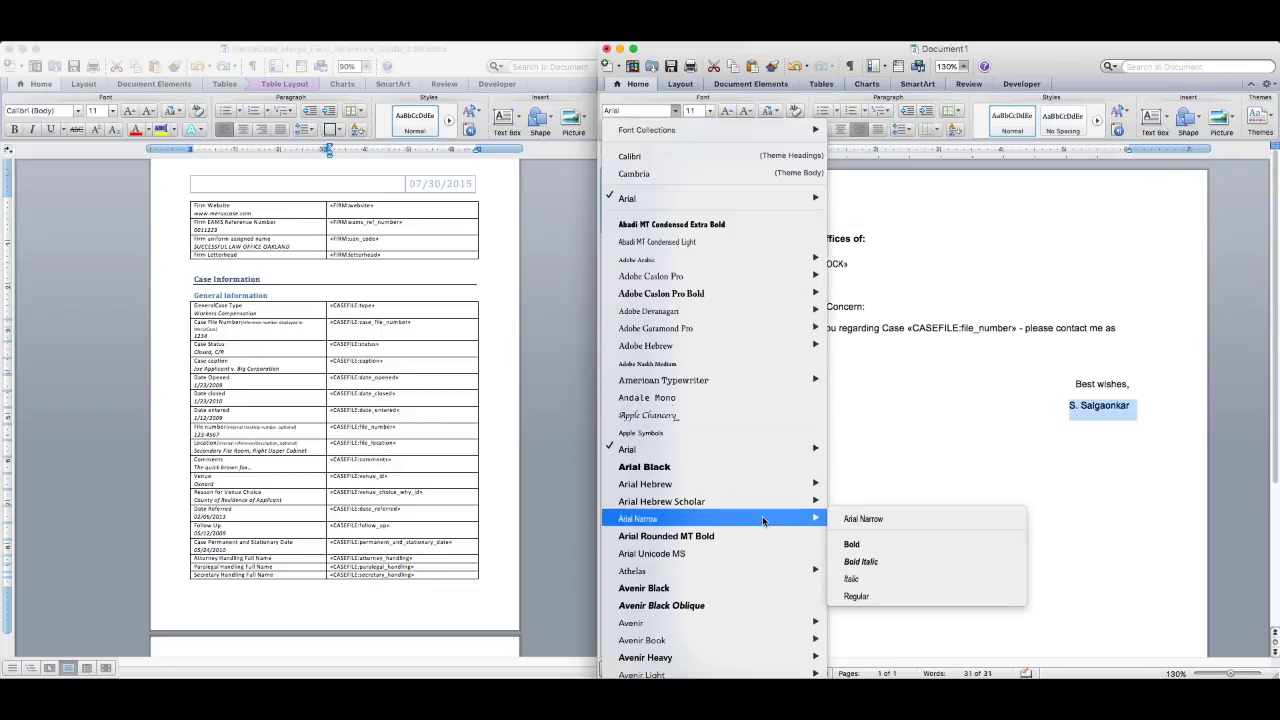
pyautogui.click(866, 513)
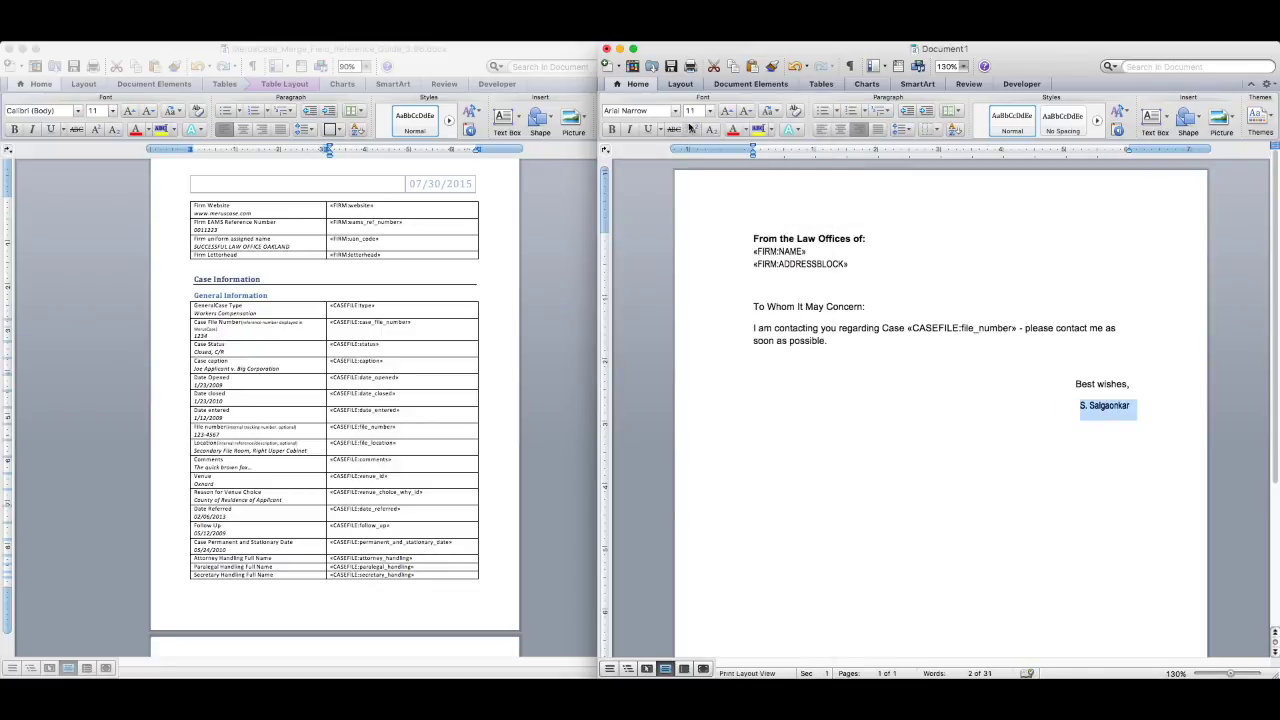
pyautogui.click(771, 111)
pyautogui.click(742, 142)
# Step: Save the Word letter with Save As under the name 'Sample Template'
pyautogui.click(851, 514)
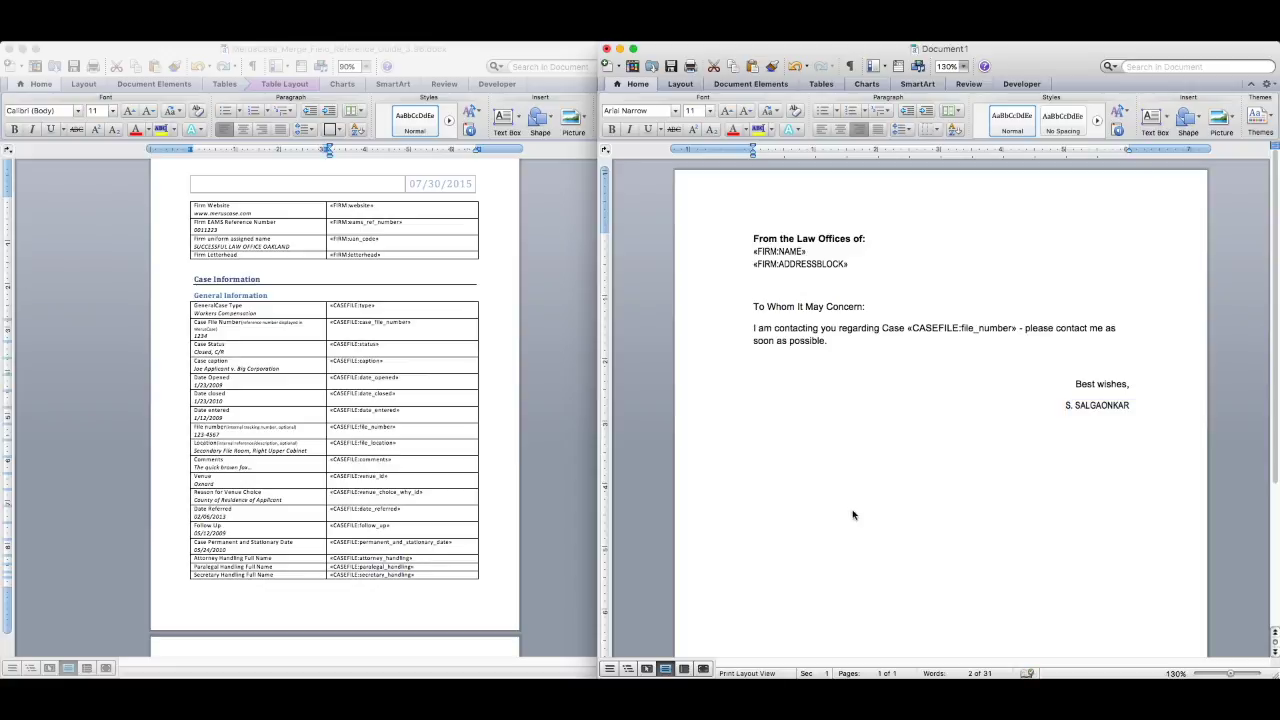
pyautogui.click(80, 32)
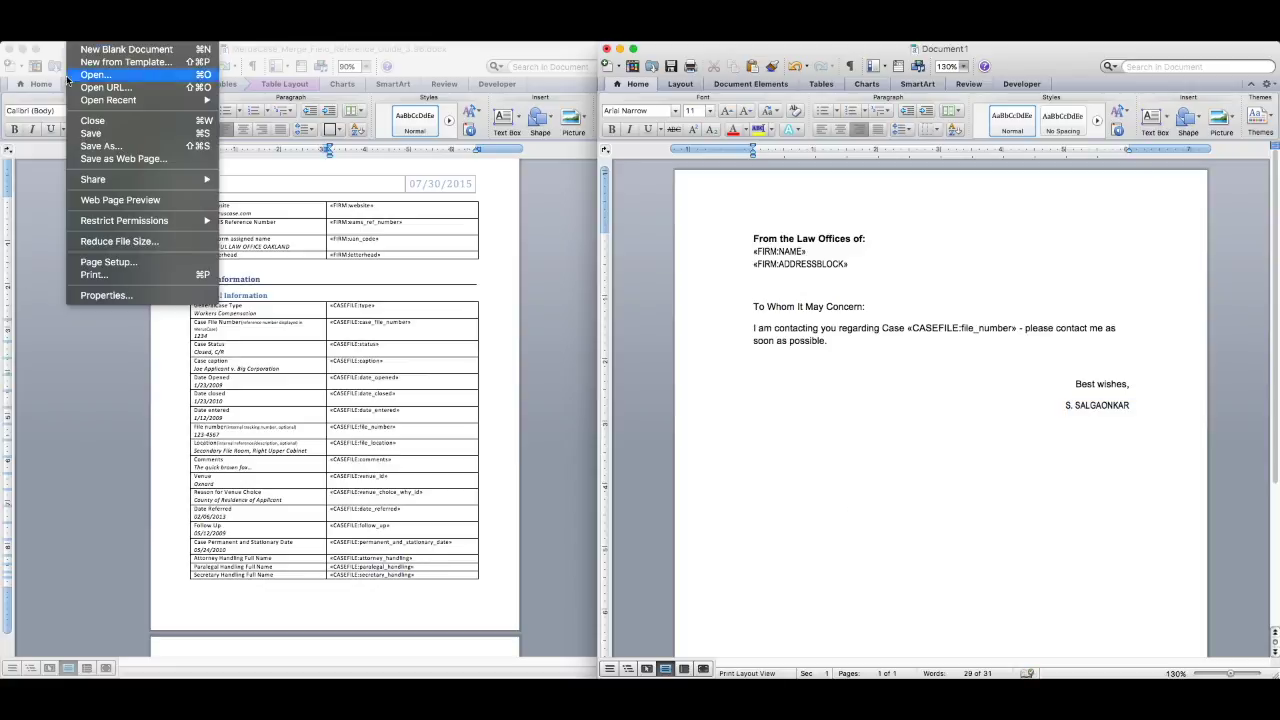
pyautogui.click(97, 147)
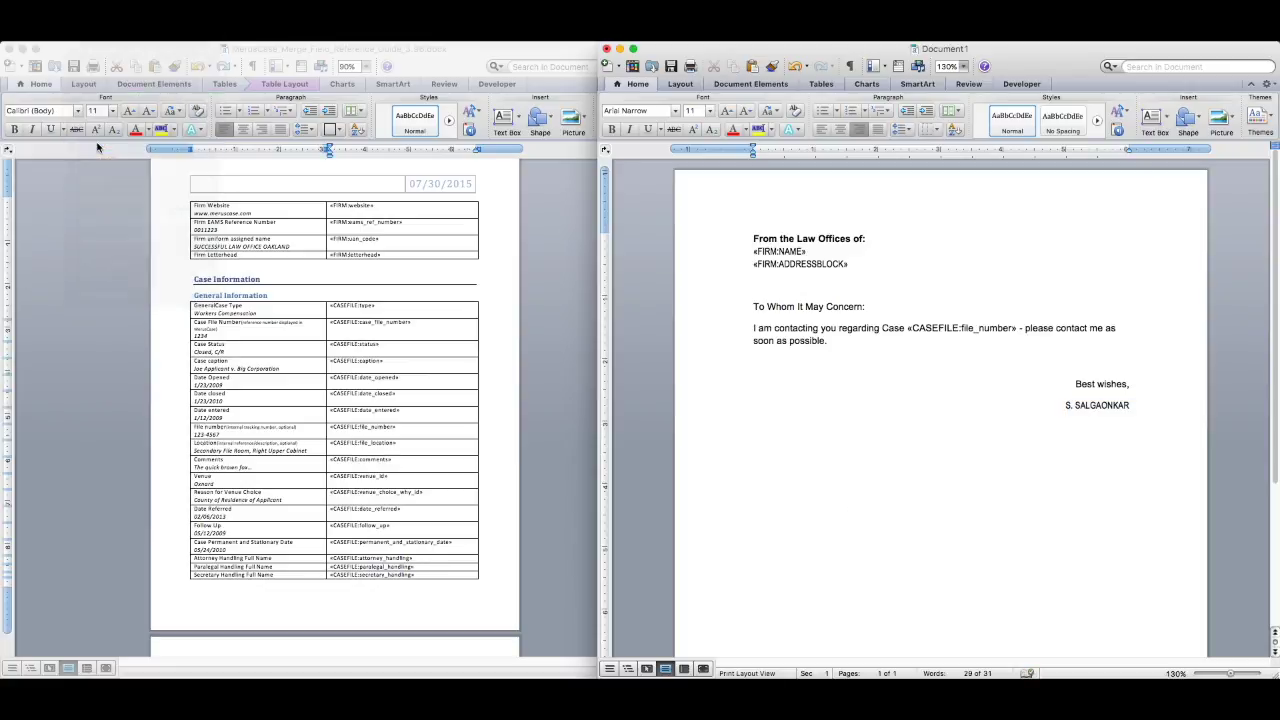
pyautogui.write('Sample Temp')
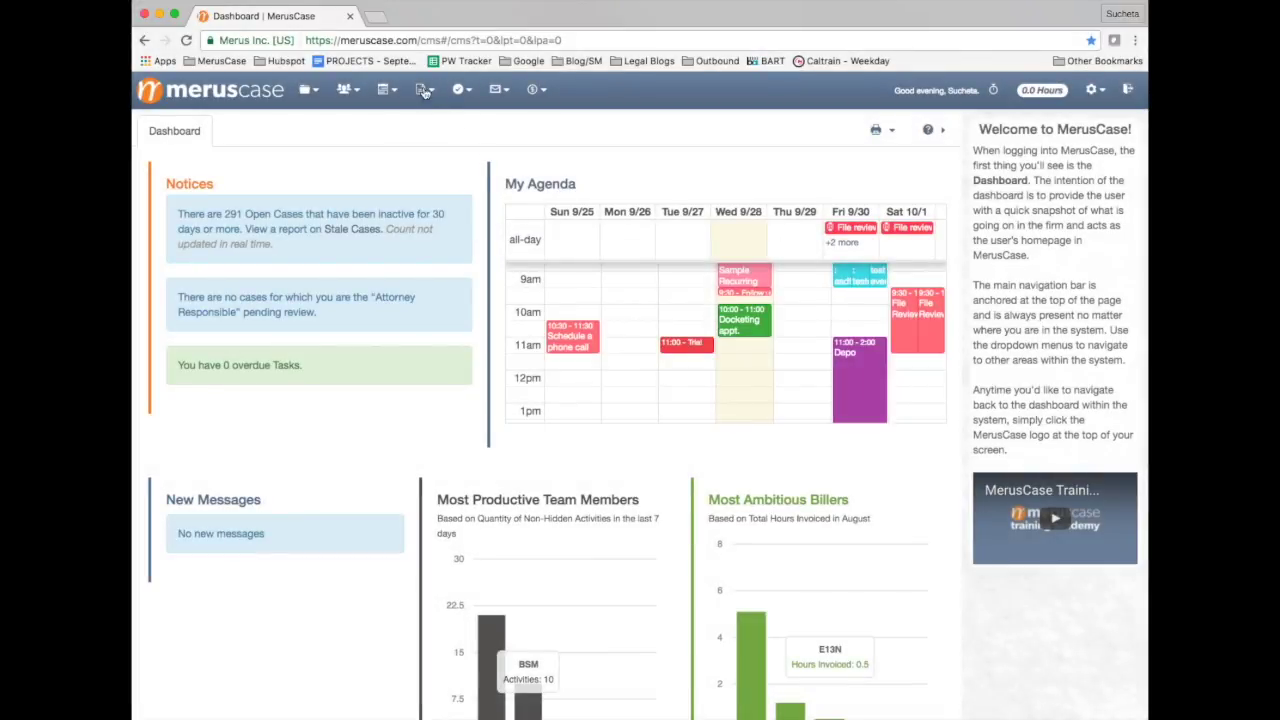
# Step: Open the Documents Upload Tool and set Upload Type to Office (MS Word) Template
pyautogui.click(426, 91)
pyautogui.click(445, 124)
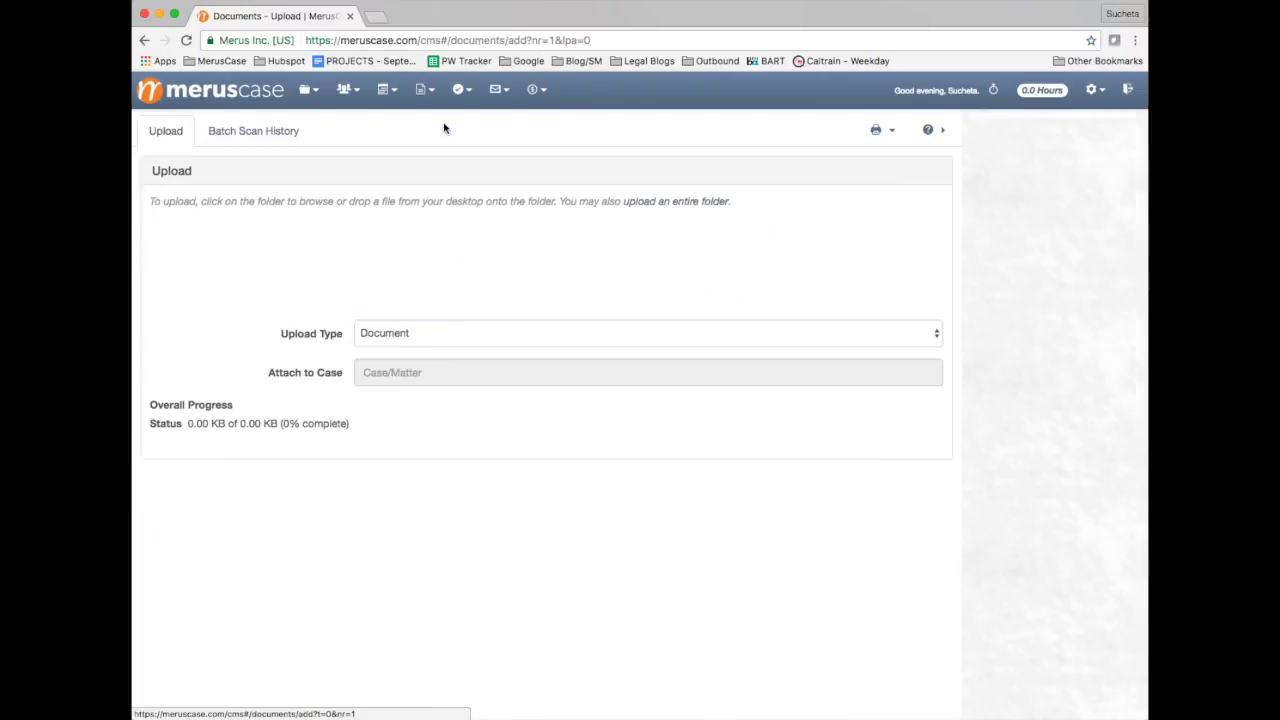
pyautogui.click(518, 337)
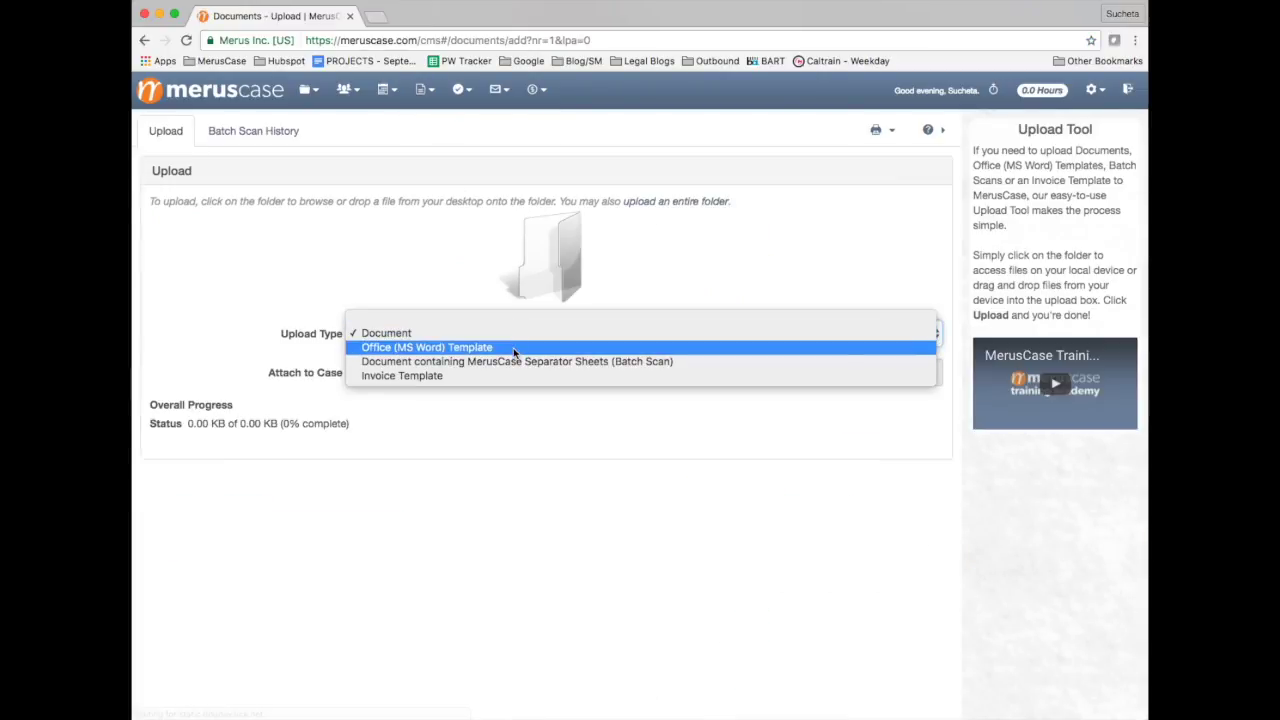
pyautogui.click(508, 351)
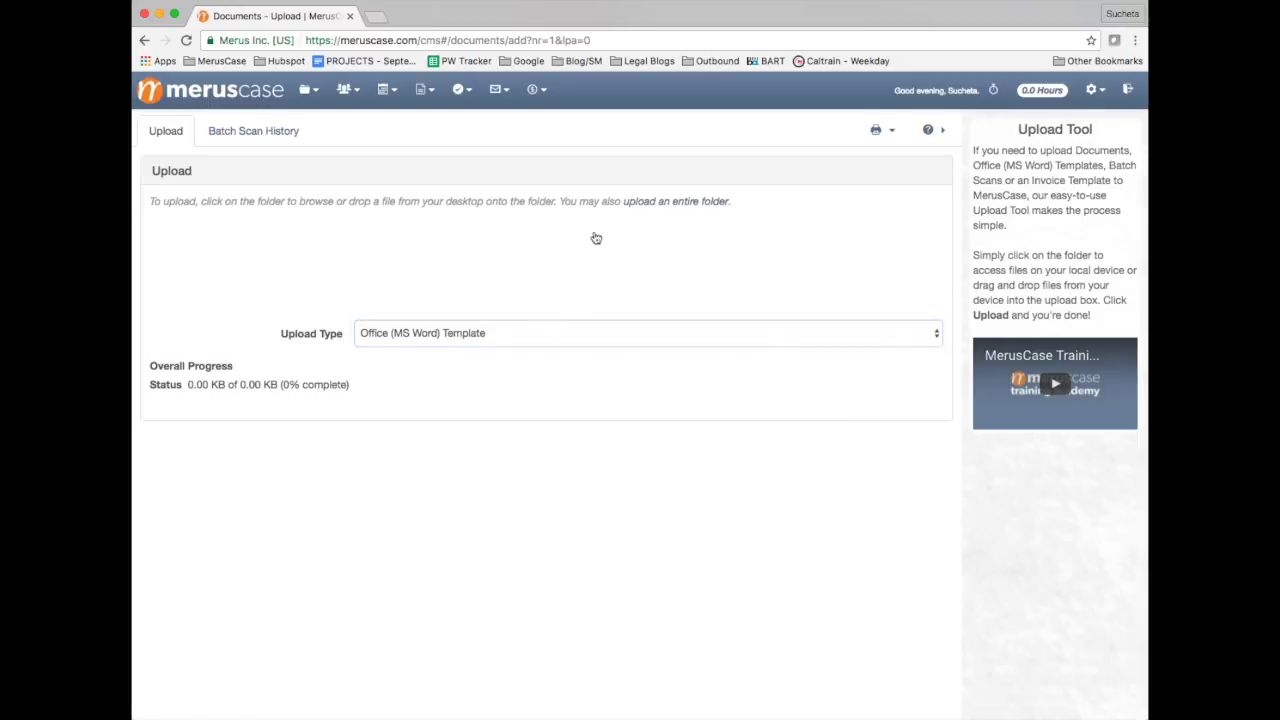
# Step: Choose Sample Template from the Documents folder and upload it
pyautogui.click(572, 247)
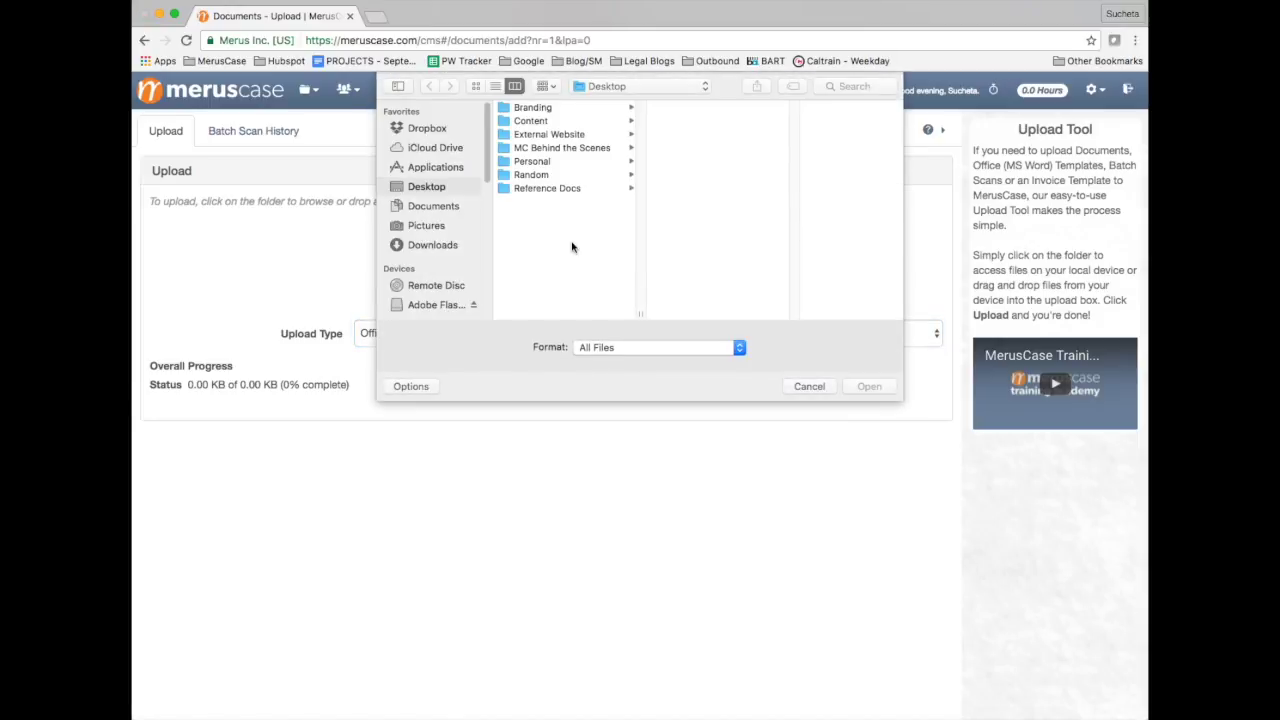
pyautogui.click(433, 206)
pyautogui.click(558, 134)
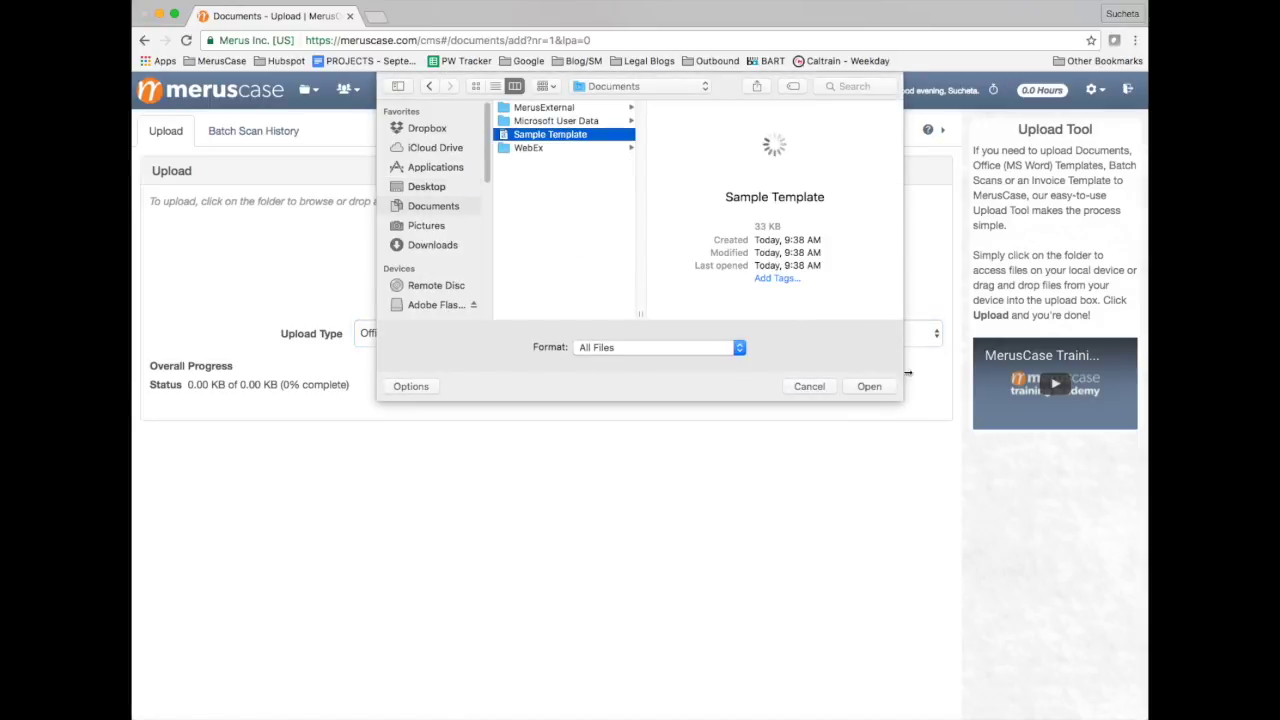
pyautogui.click(869, 386)
pyautogui.click(887, 170)
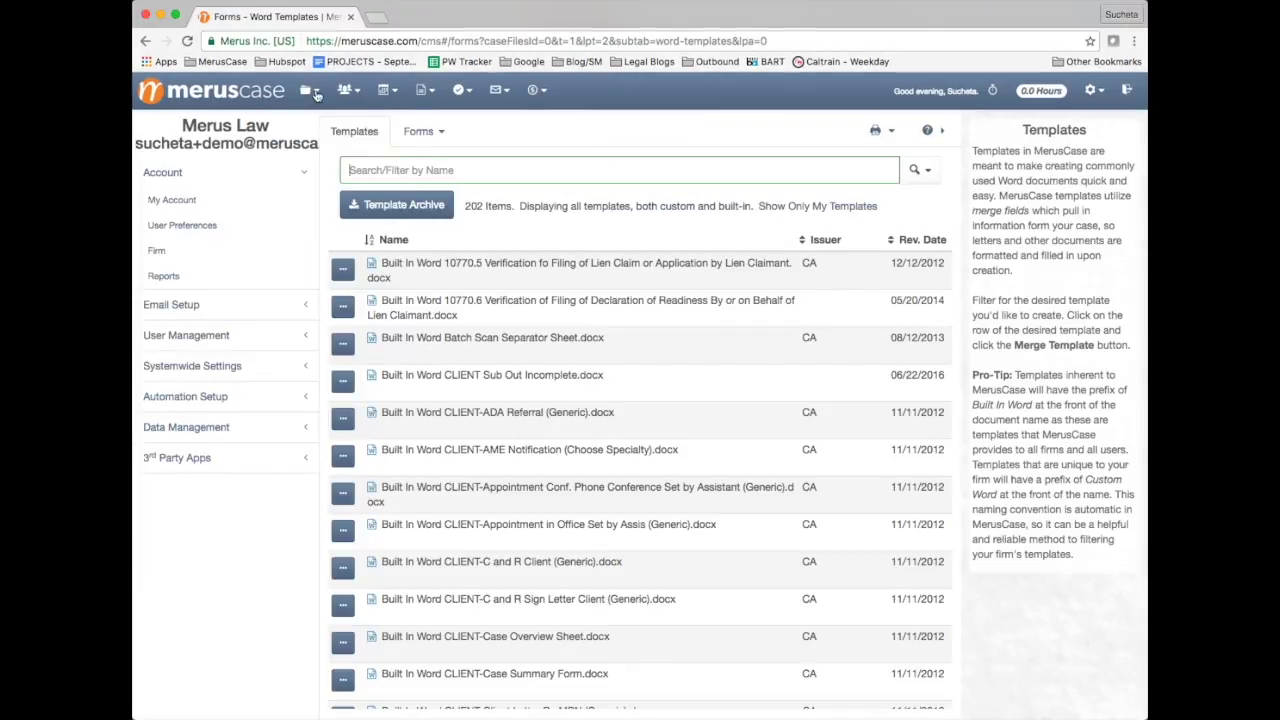
# Step: Open the recent Consumer Affairs case and show its Word Templates list
pyautogui.click(308, 90)
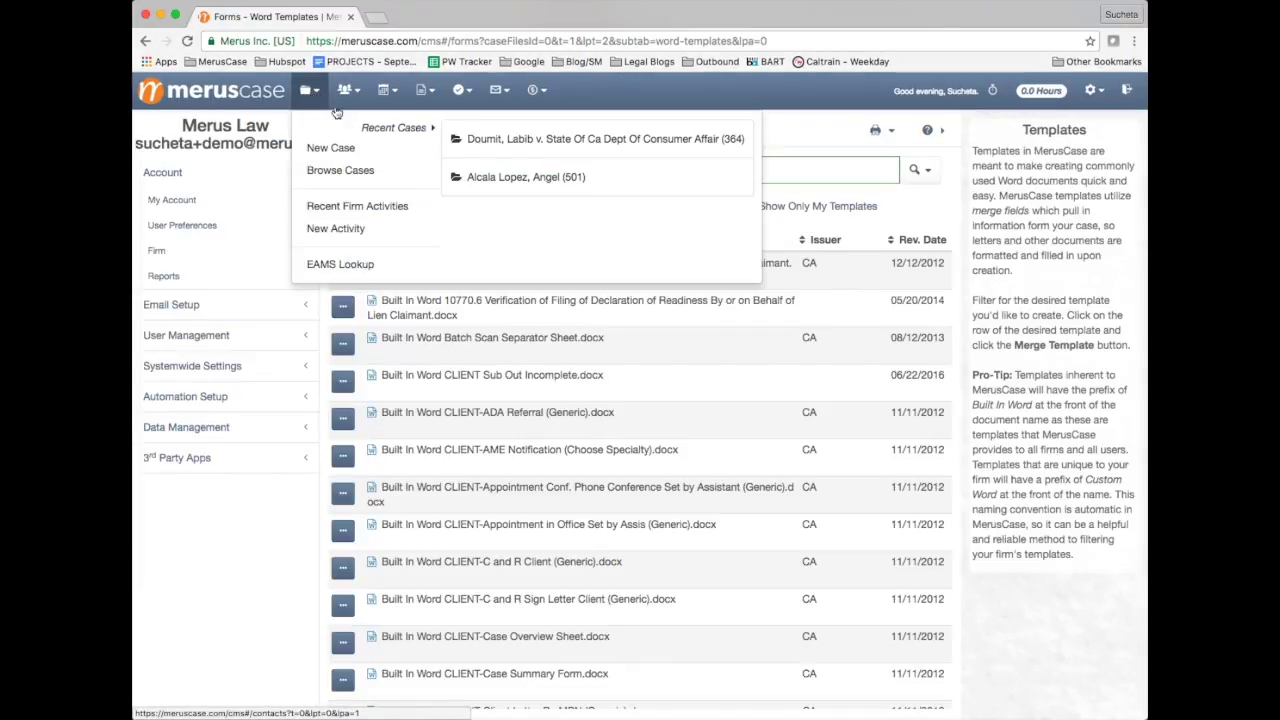
pyautogui.click(545, 140)
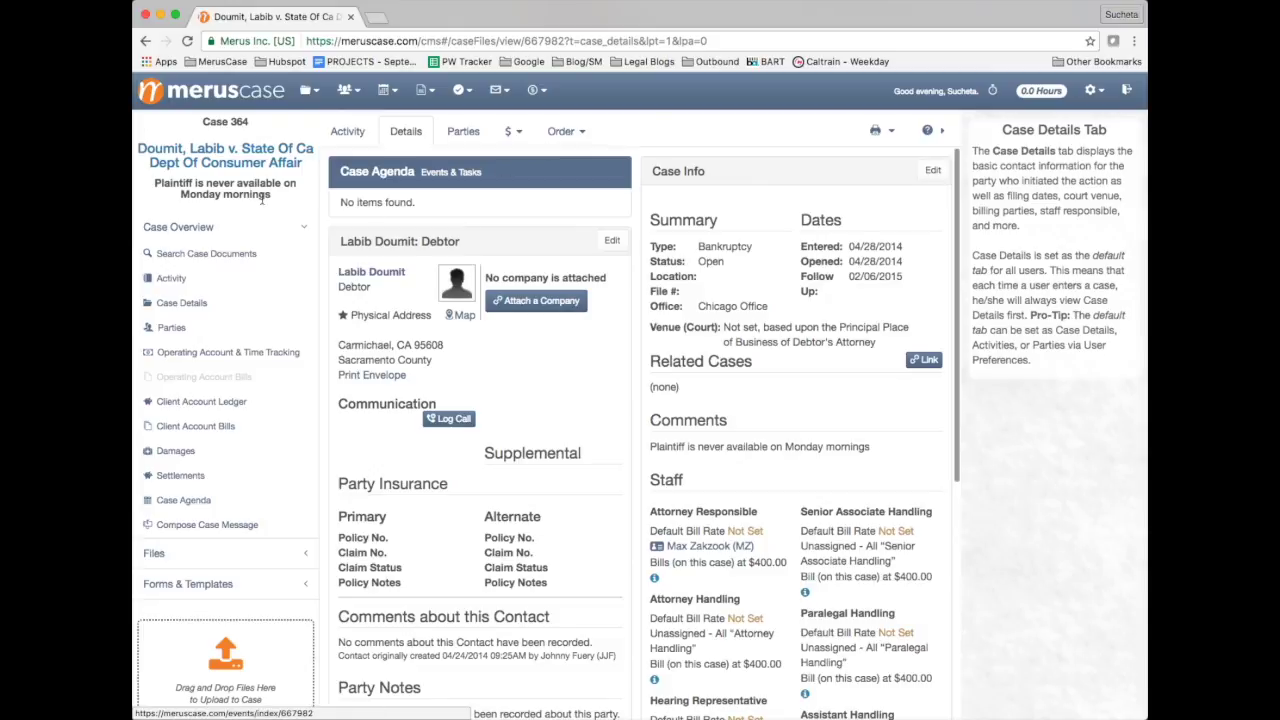
pyautogui.click(230, 227)
pyautogui.click(263, 290)
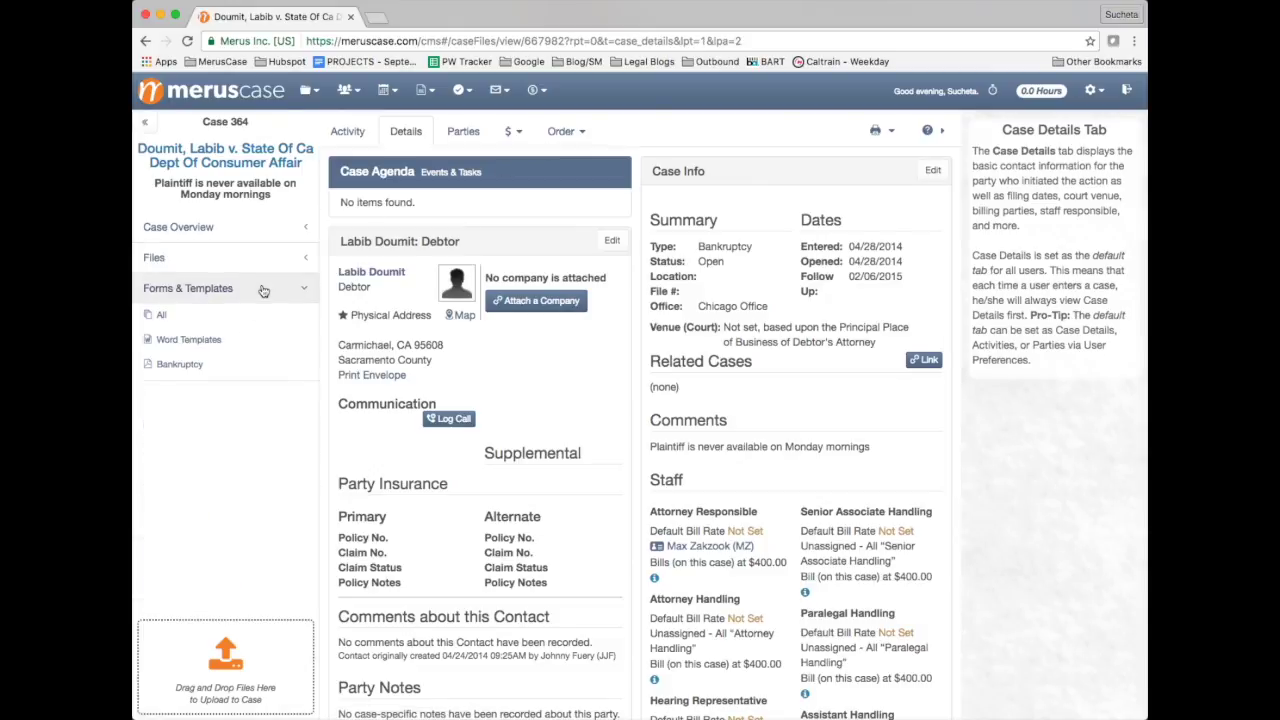
pyautogui.click(230, 339)
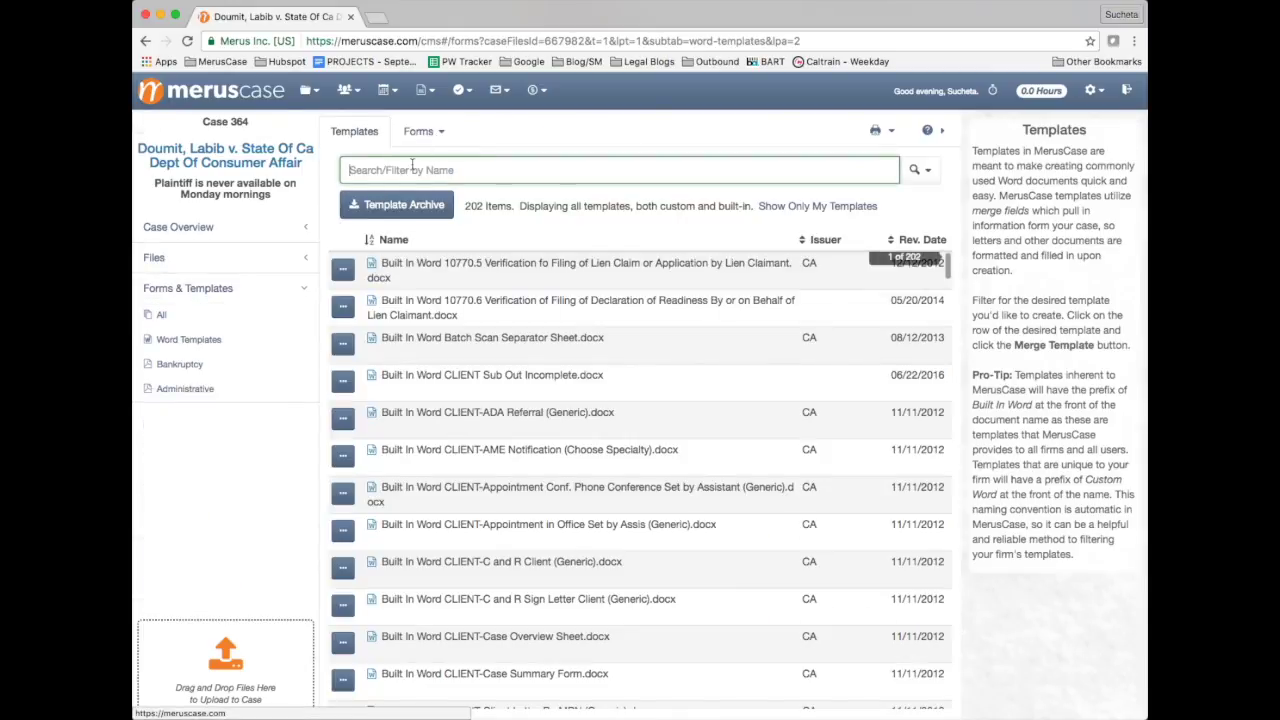
# Step: Filter templates by 'samp', open Custom Word Sample Template.docx and merge it
pyautogui.click(412, 168)
pyautogui.write('samp')
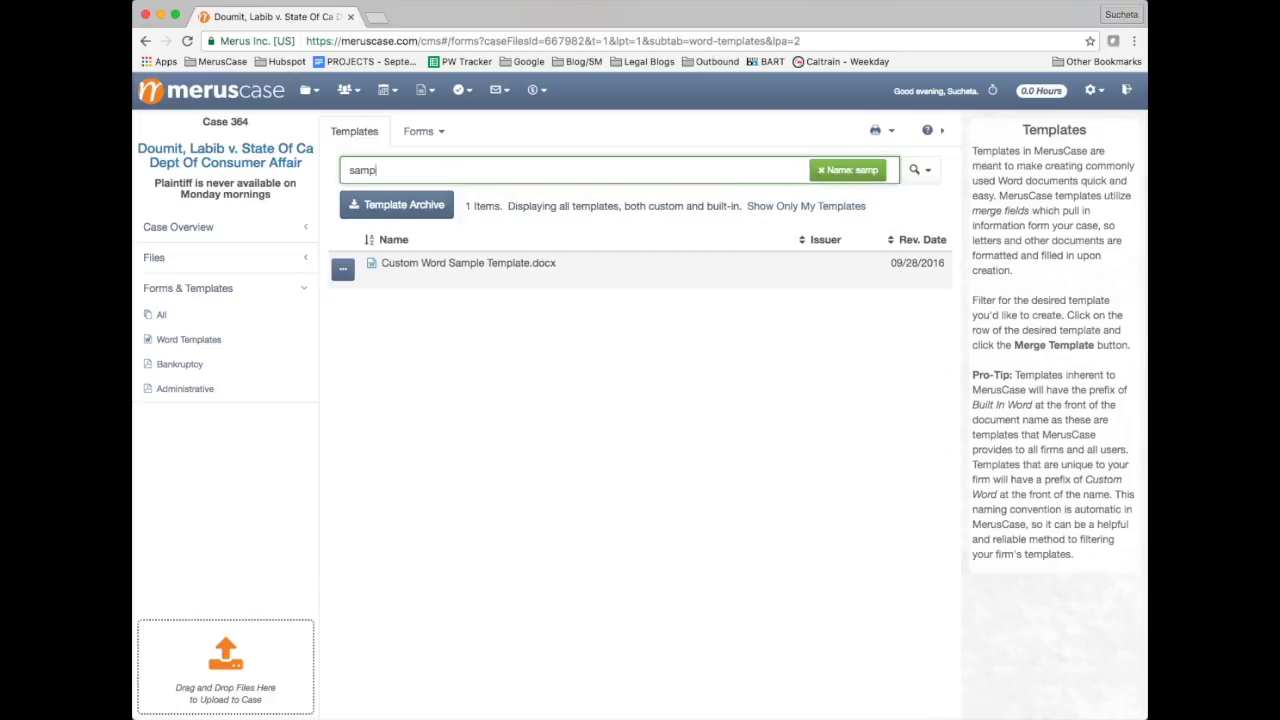
pyautogui.click(677, 276)
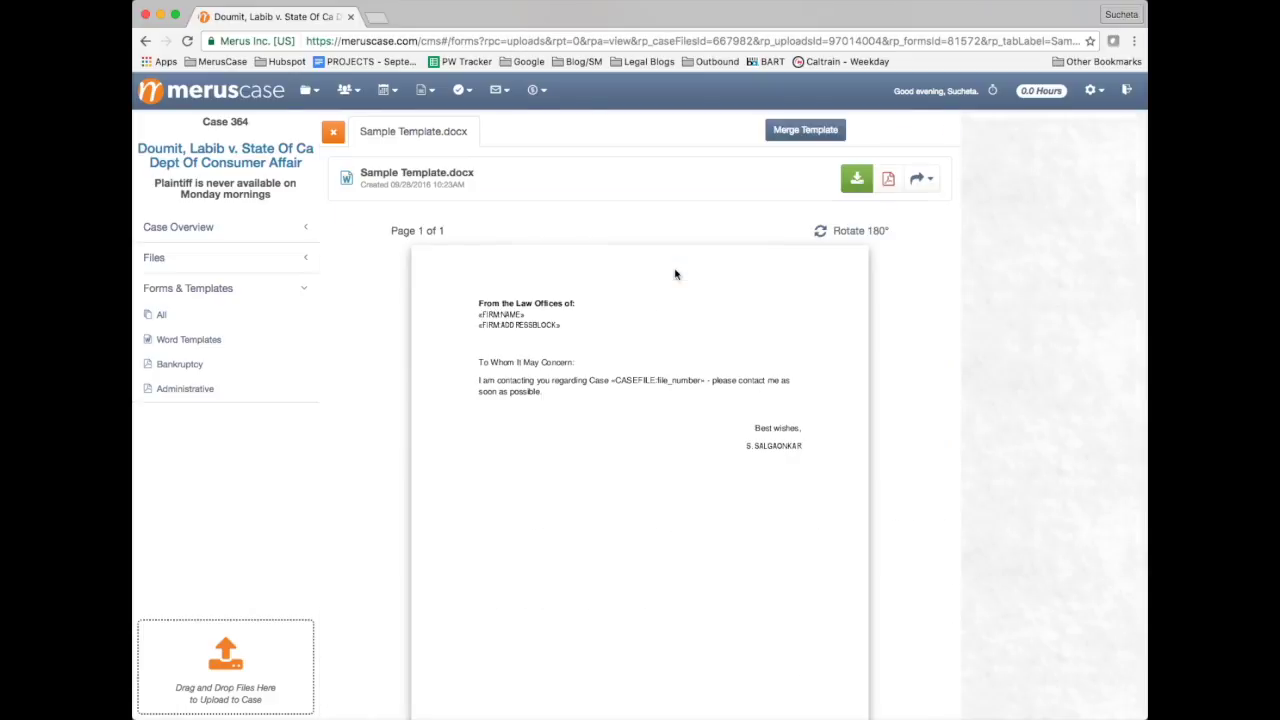
pyautogui.click(797, 132)
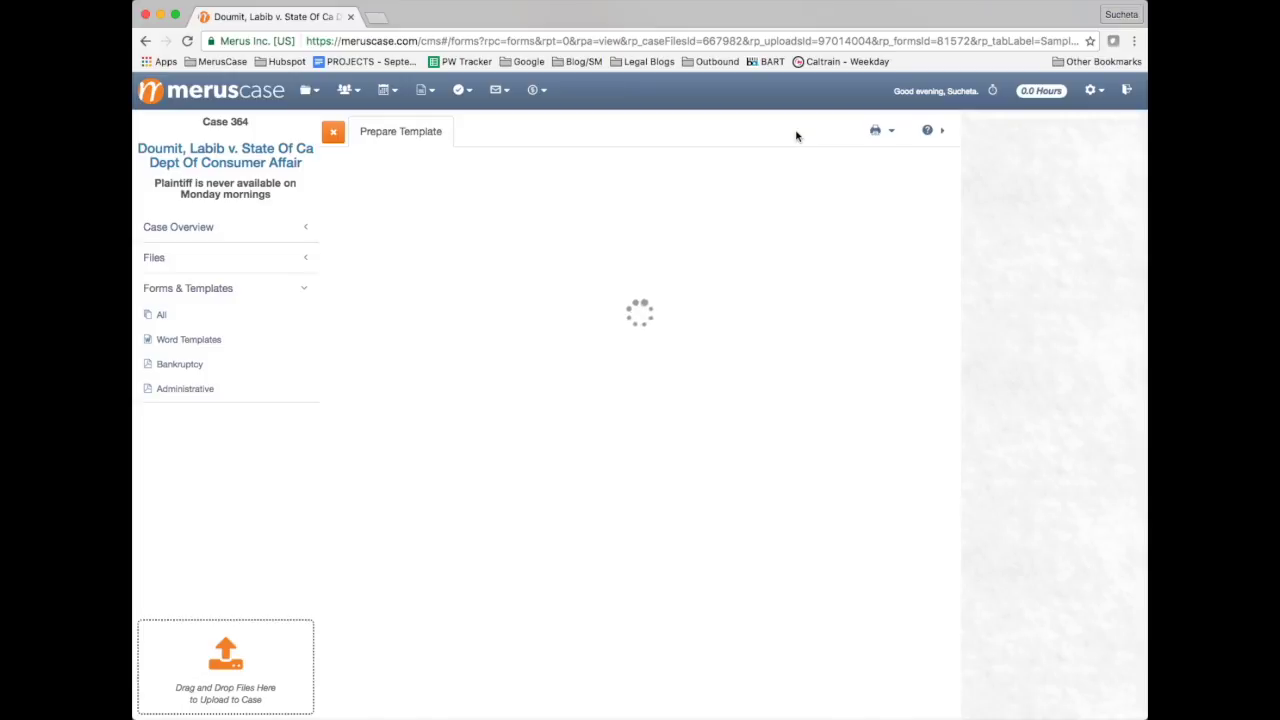